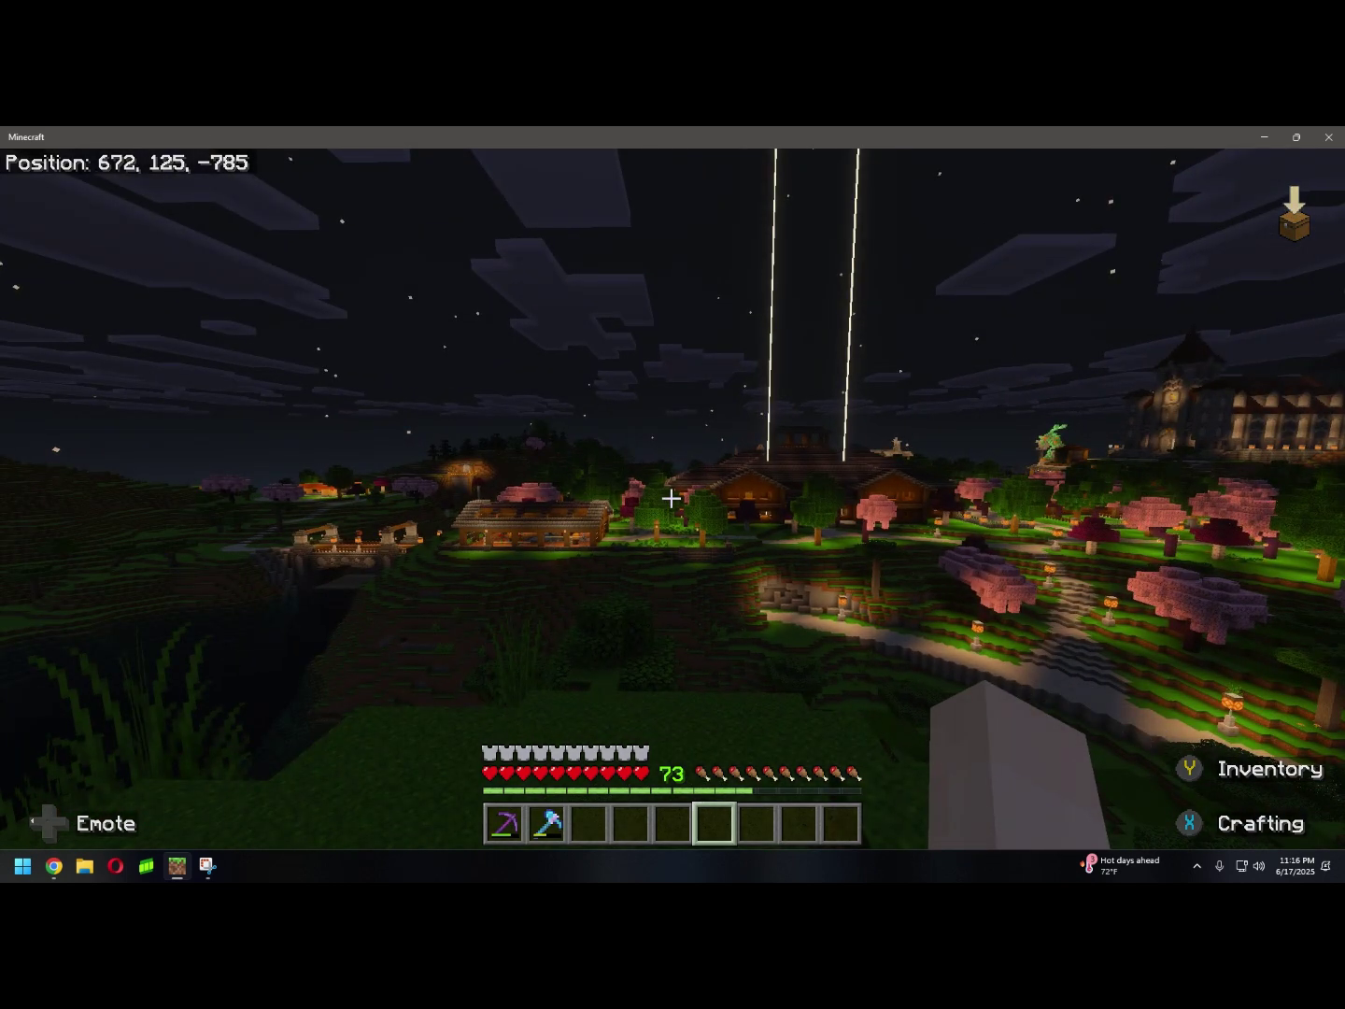
# Pause the Minecraft world and open the Video settings
pyautogui.press('Escape')
pyautogui.press('Down')
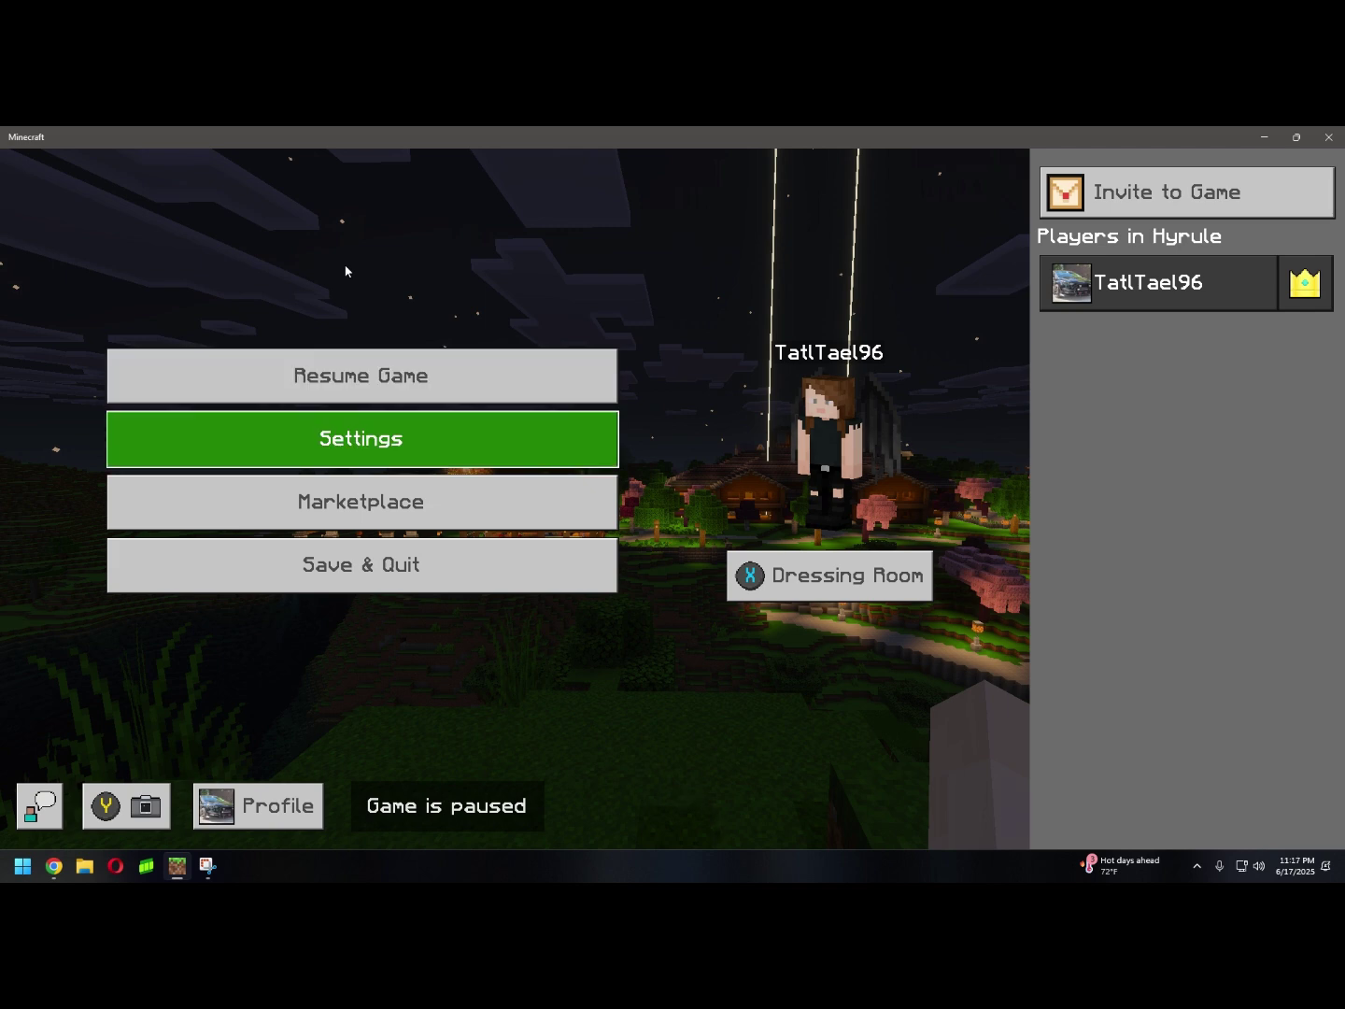
pyautogui.press('Return')
pyautogui.press('Down')
pyautogui.press('Down')
pyautogui.press('Down')
pyautogui.press('Down')
pyautogui.press('Down')
pyautogui.press('Down')
pyautogui.press('Down')
pyautogui.press('Down')
pyautogui.press('Down')
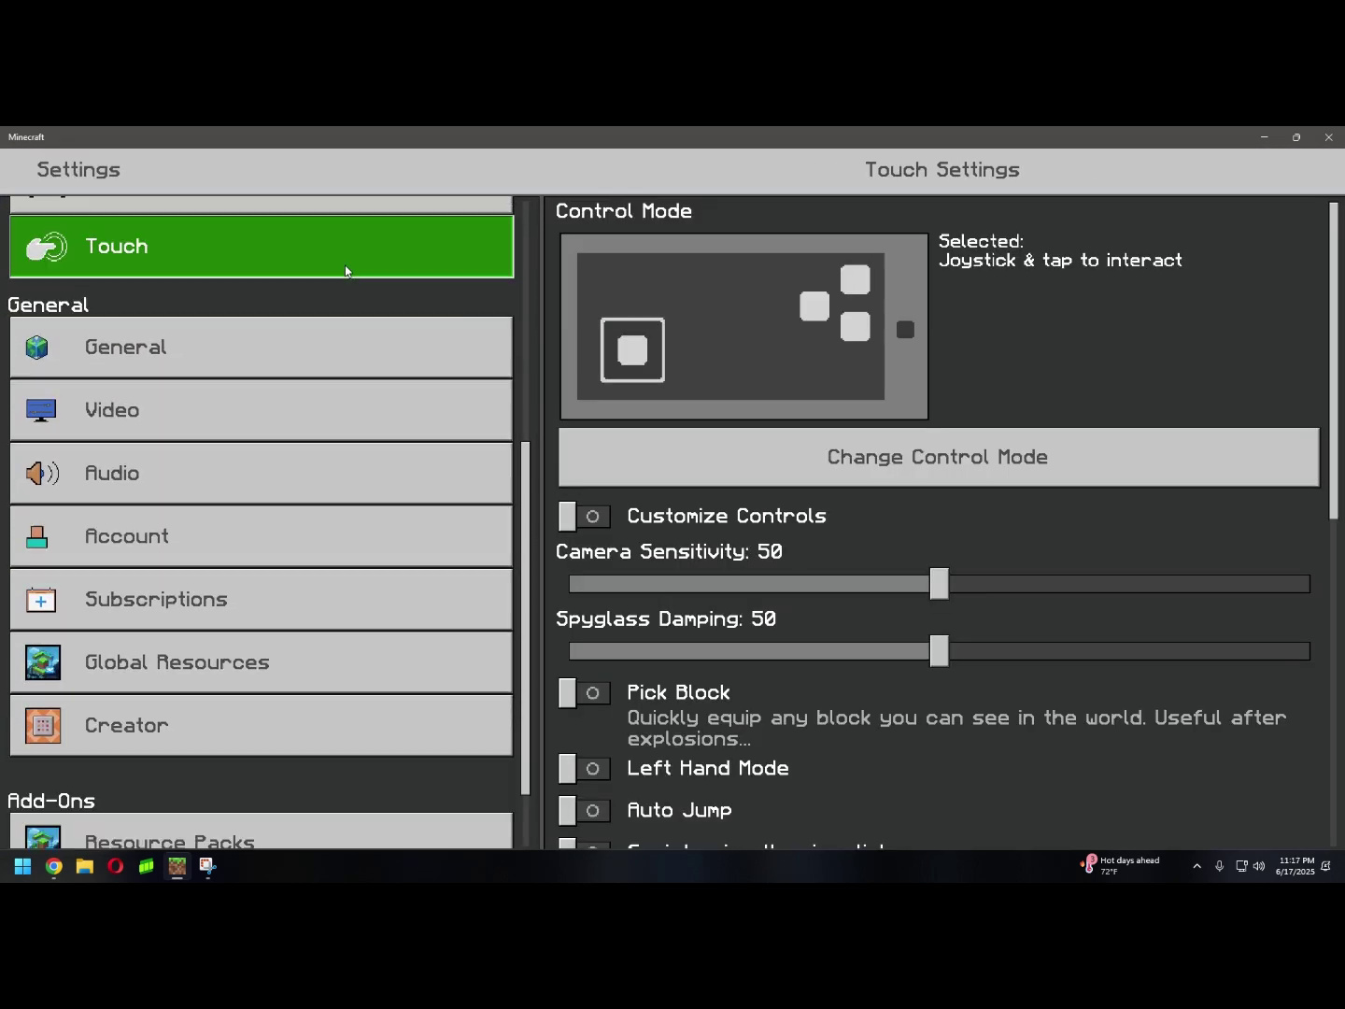
pyautogui.press('Up')
pyautogui.press('Up')
pyautogui.press('Up')
pyautogui.press('Right')
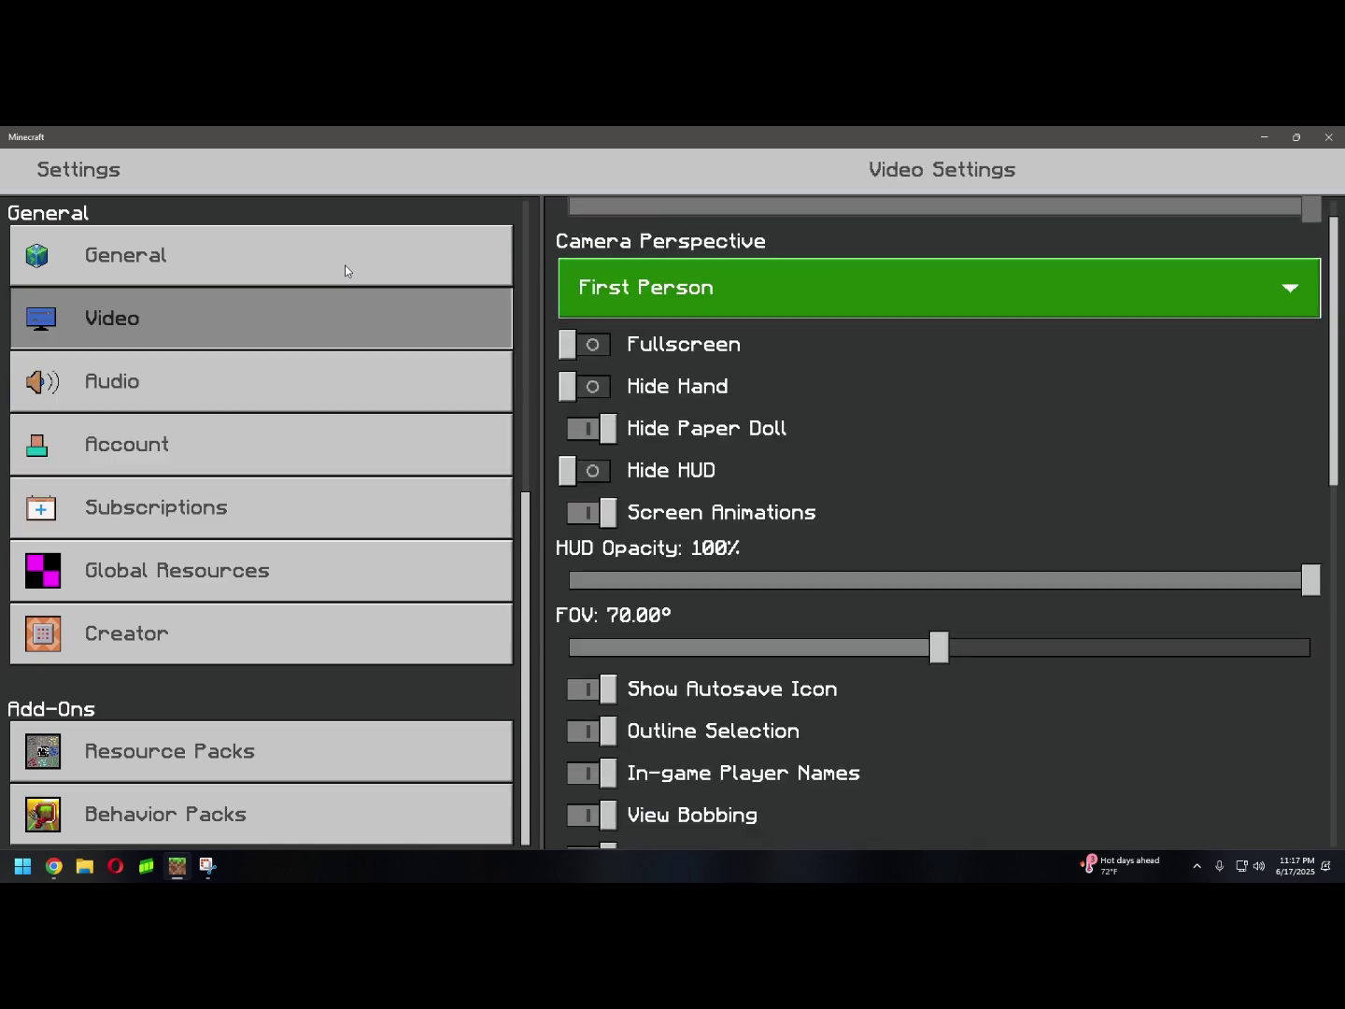
# Examine the video options down to the Deferred Render Distance setting and its upper limit
pyautogui.press('Down')
pyautogui.press('Down')
pyautogui.press('Down')
pyautogui.press('Down')
pyautogui.press('Down')
pyautogui.press('Down')
pyautogui.press('Down')
pyautogui.press('Down')
pyautogui.press('Down')
pyautogui.press('Down')
pyautogui.press('Down')
pyautogui.press('Down')
pyautogui.press('Down')
pyautogui.press('Down')
pyautogui.press('Down')
pyautogui.press('Down')
pyautogui.press('Down')
pyautogui.press('Down')
pyautogui.press('Down')
pyautogui.press('Down')
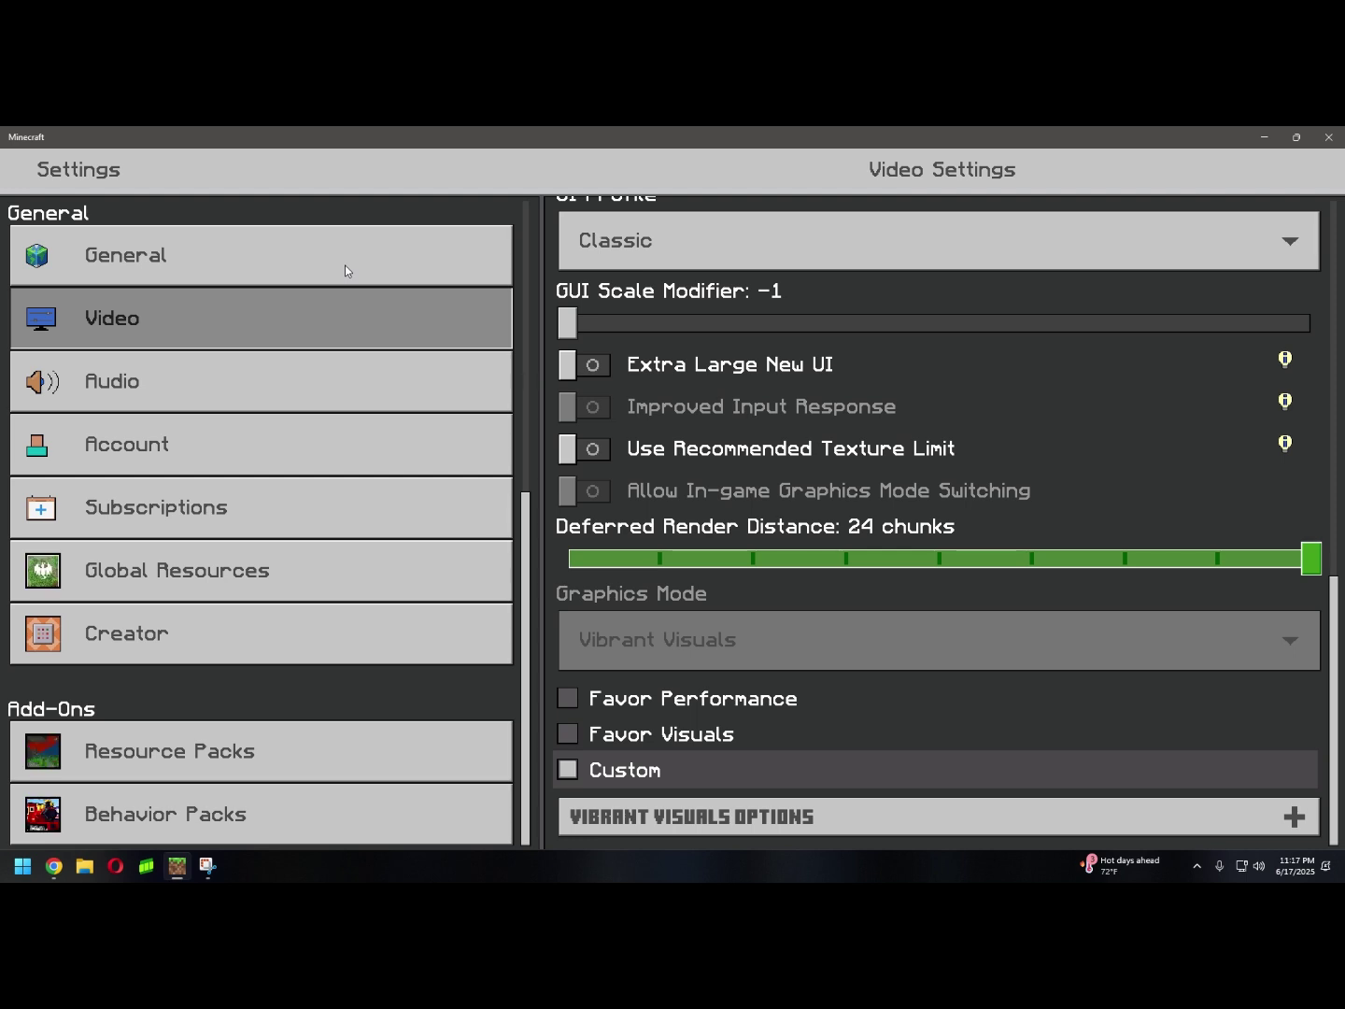
# Quit Minecraft and close the Snipping Tool window
pyautogui.click(344, 266)
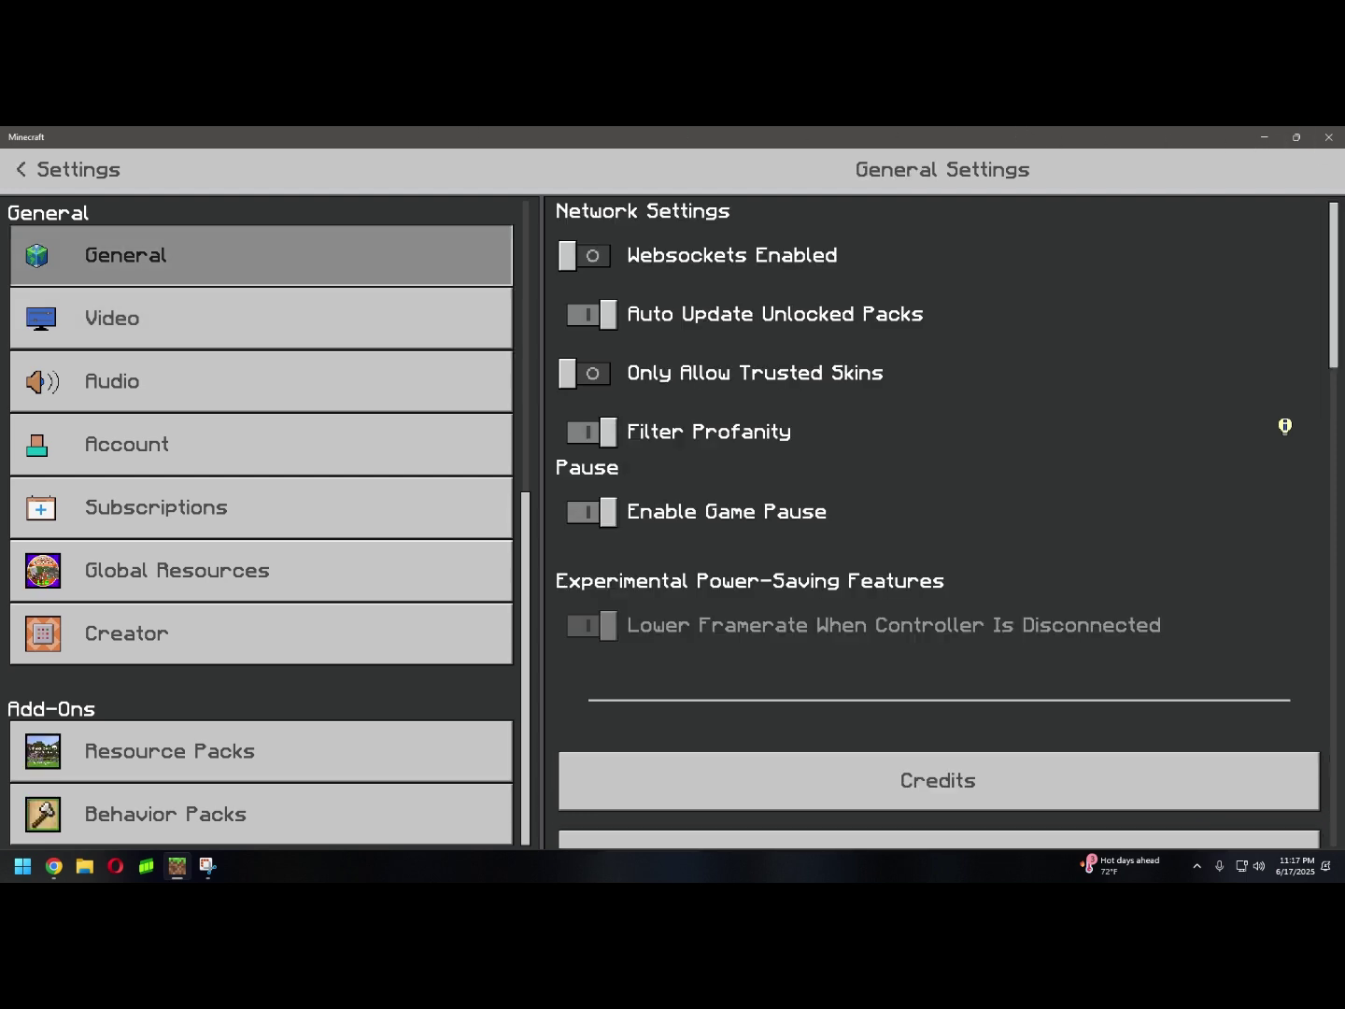
pyautogui.hotkey('alt', 'F4')
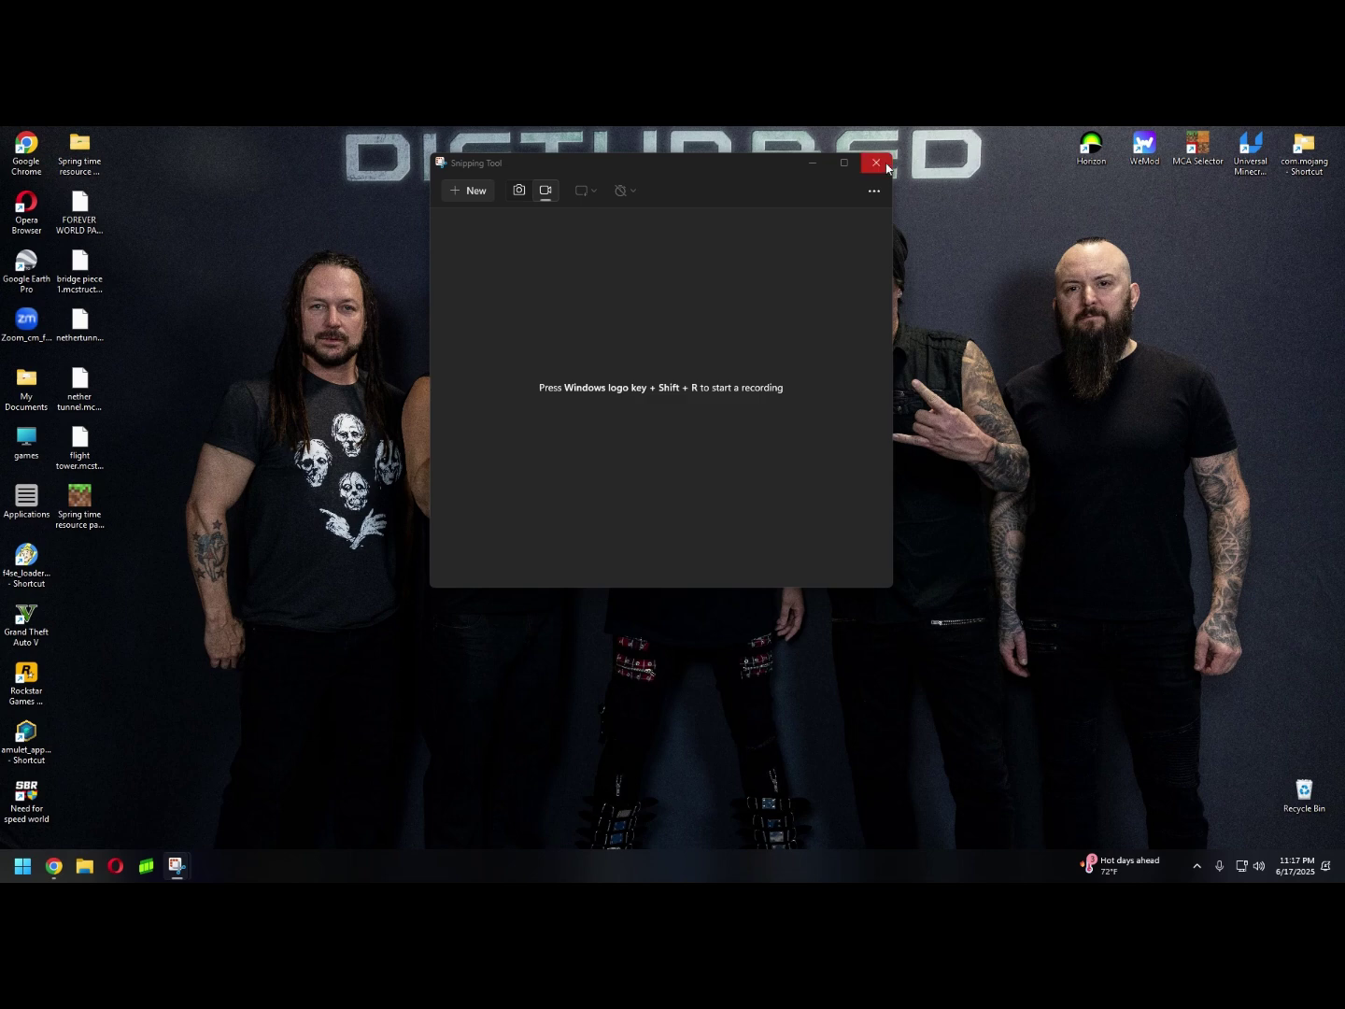
pyautogui.click(883, 166)
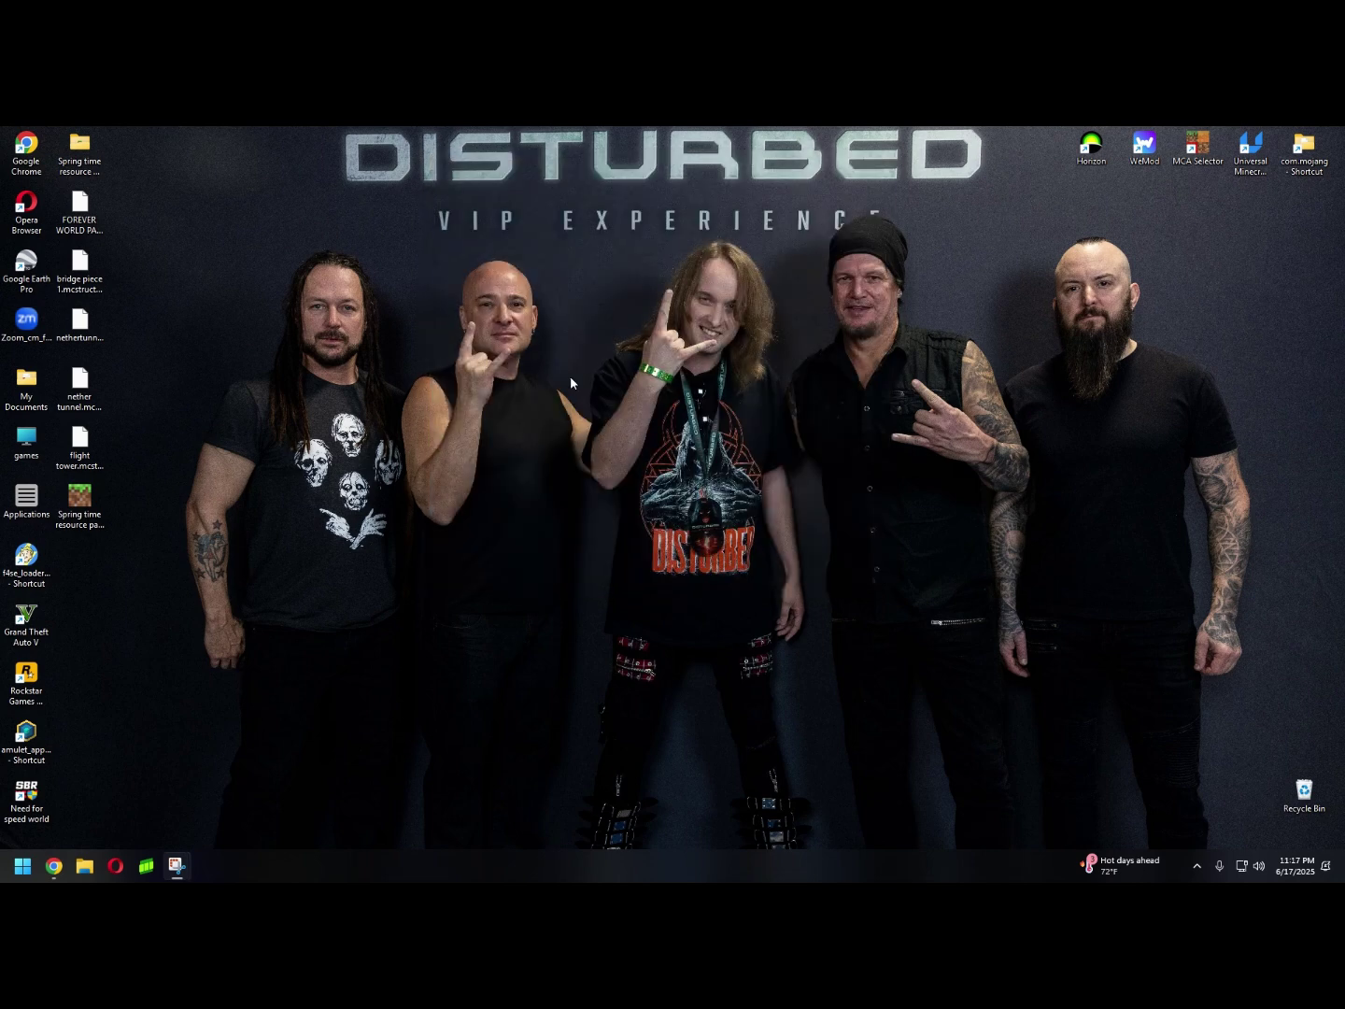
# Switch to File Explorer and open Local Disk (C:)
pyautogui.click(18, 873)
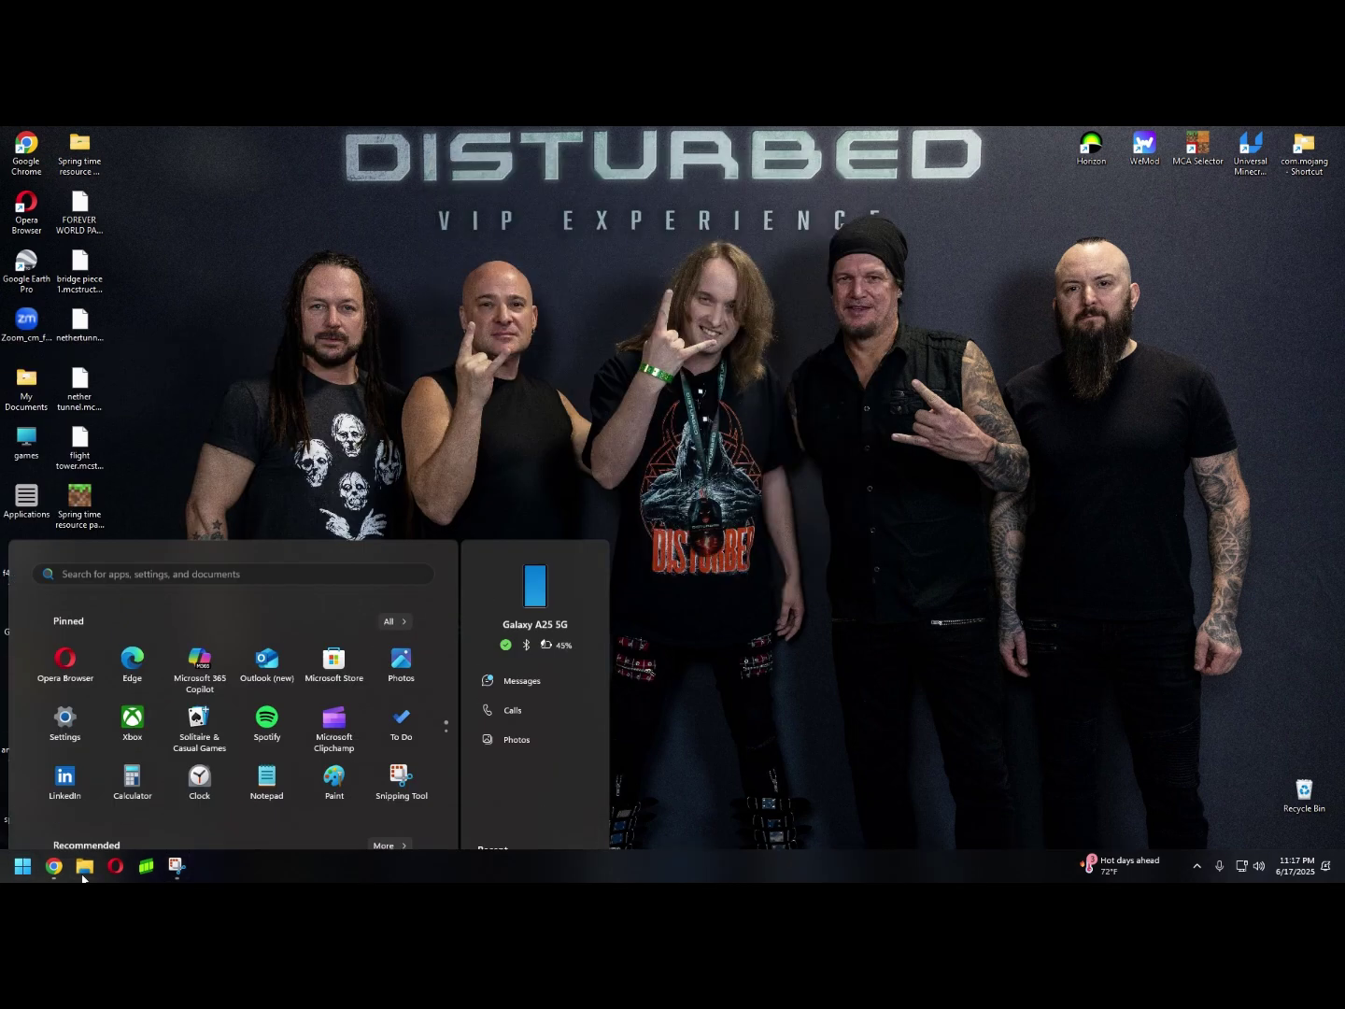
pyautogui.click(84, 866)
pyautogui.scroll(-3, 416, 558)
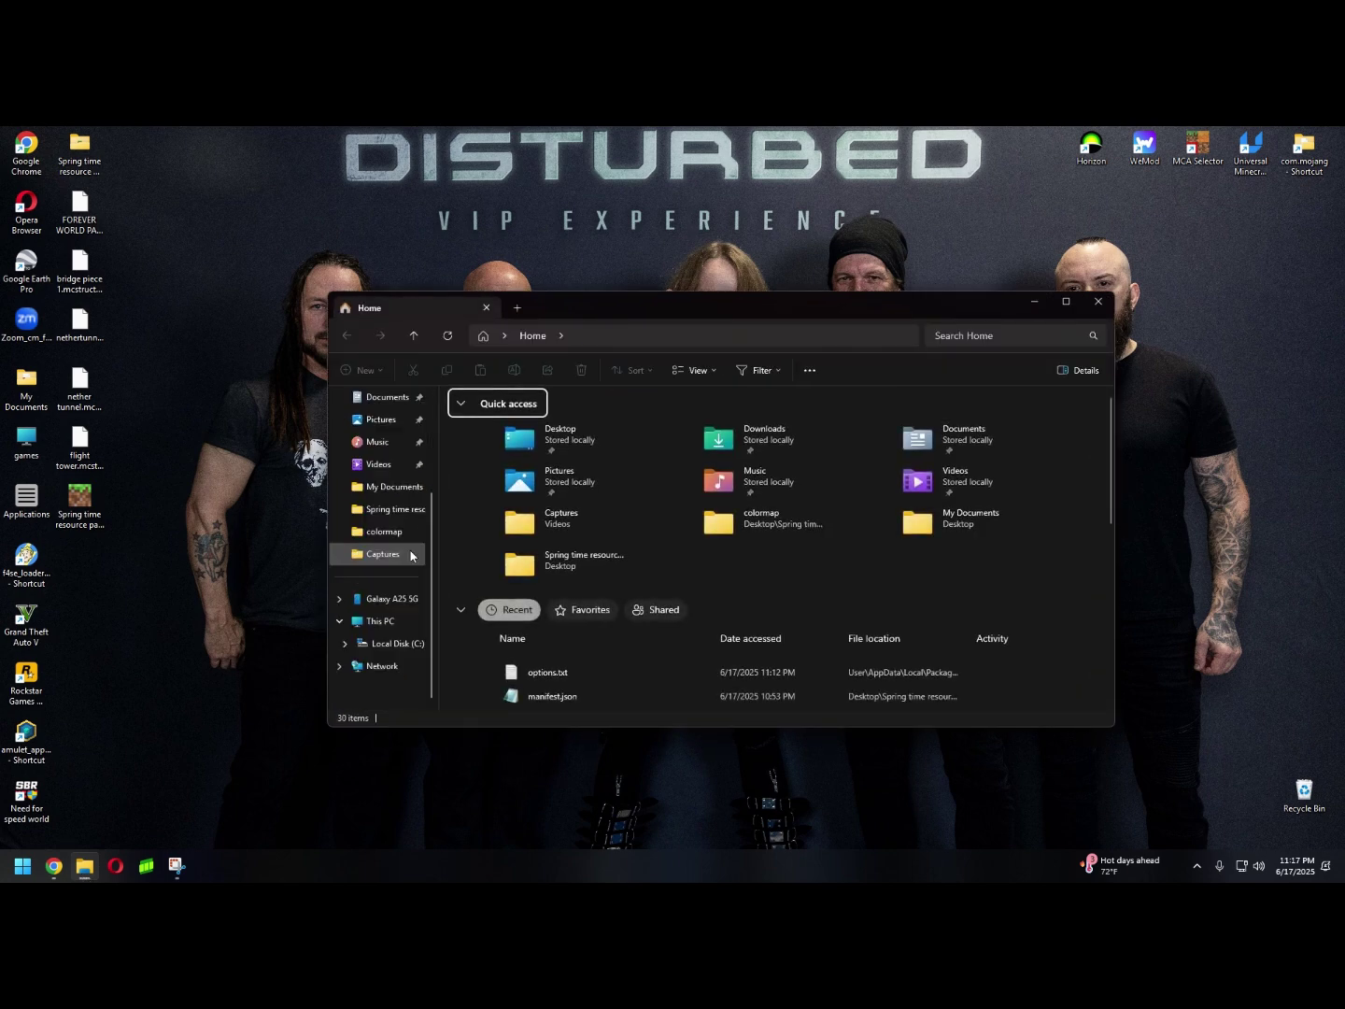
pyautogui.click(403, 650)
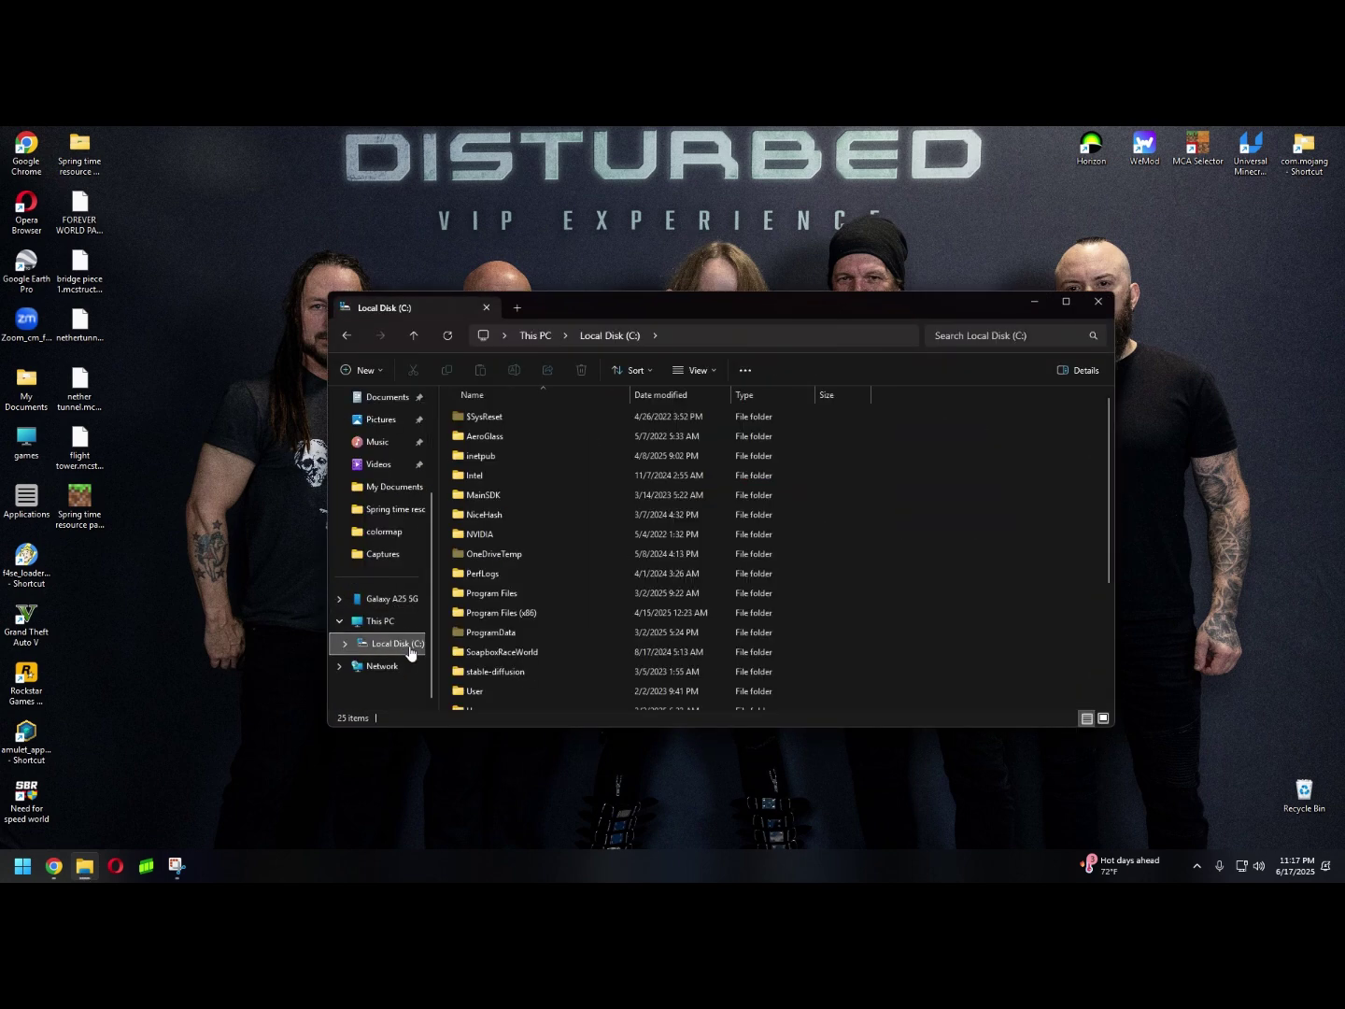
# Open the AppData folder inside Users\User on the C: drive
pyautogui.scroll(-5, 571, 519)
pyautogui.scroll(5, 546, 519)
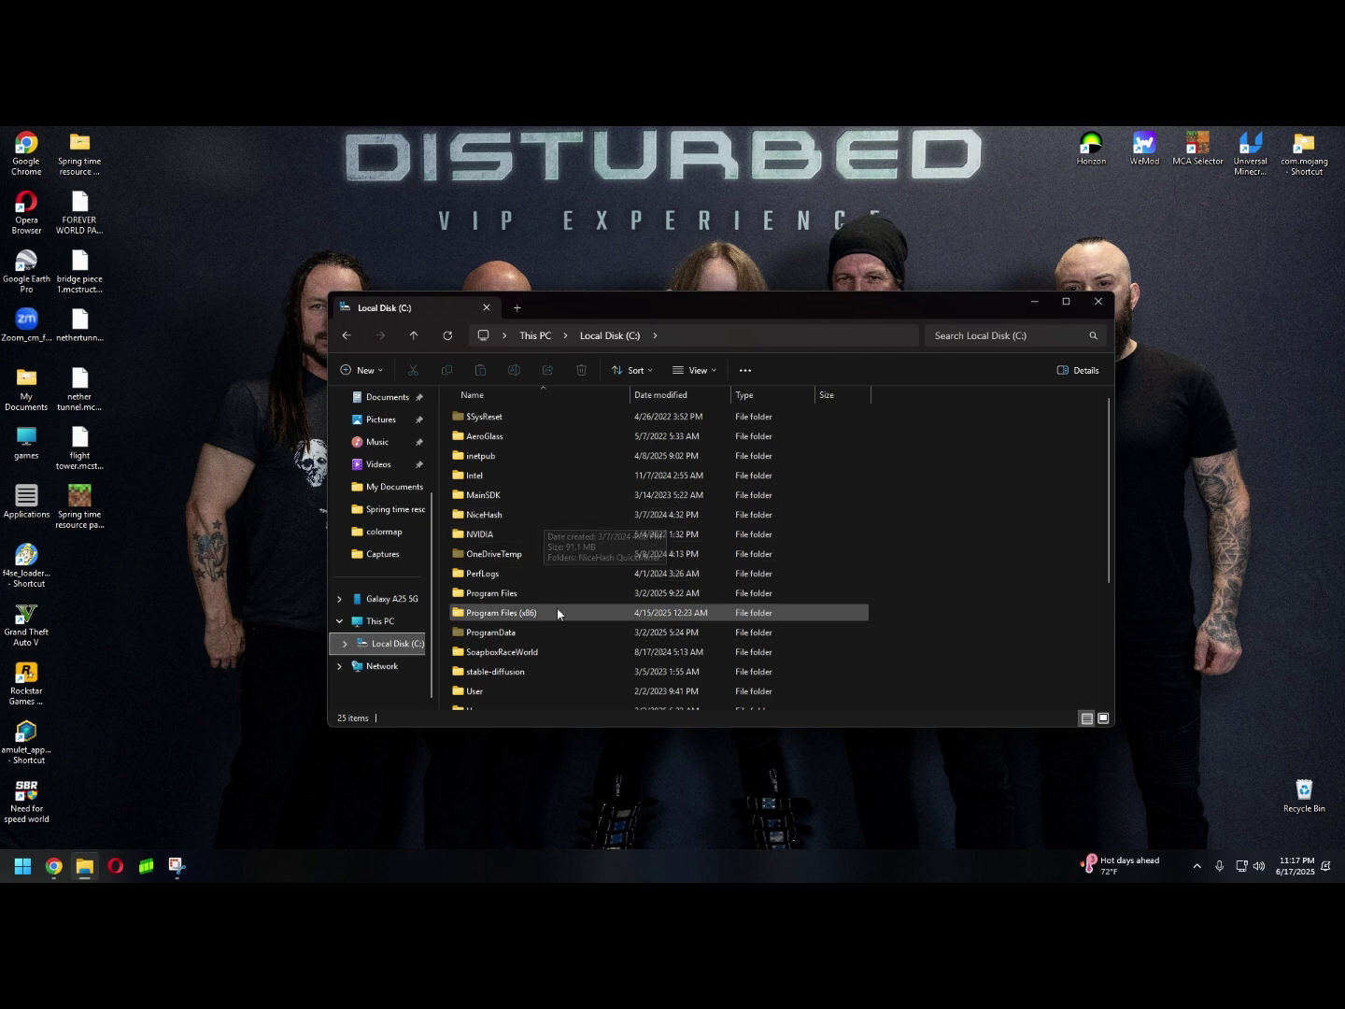
pyautogui.scroll(-2, 529, 633)
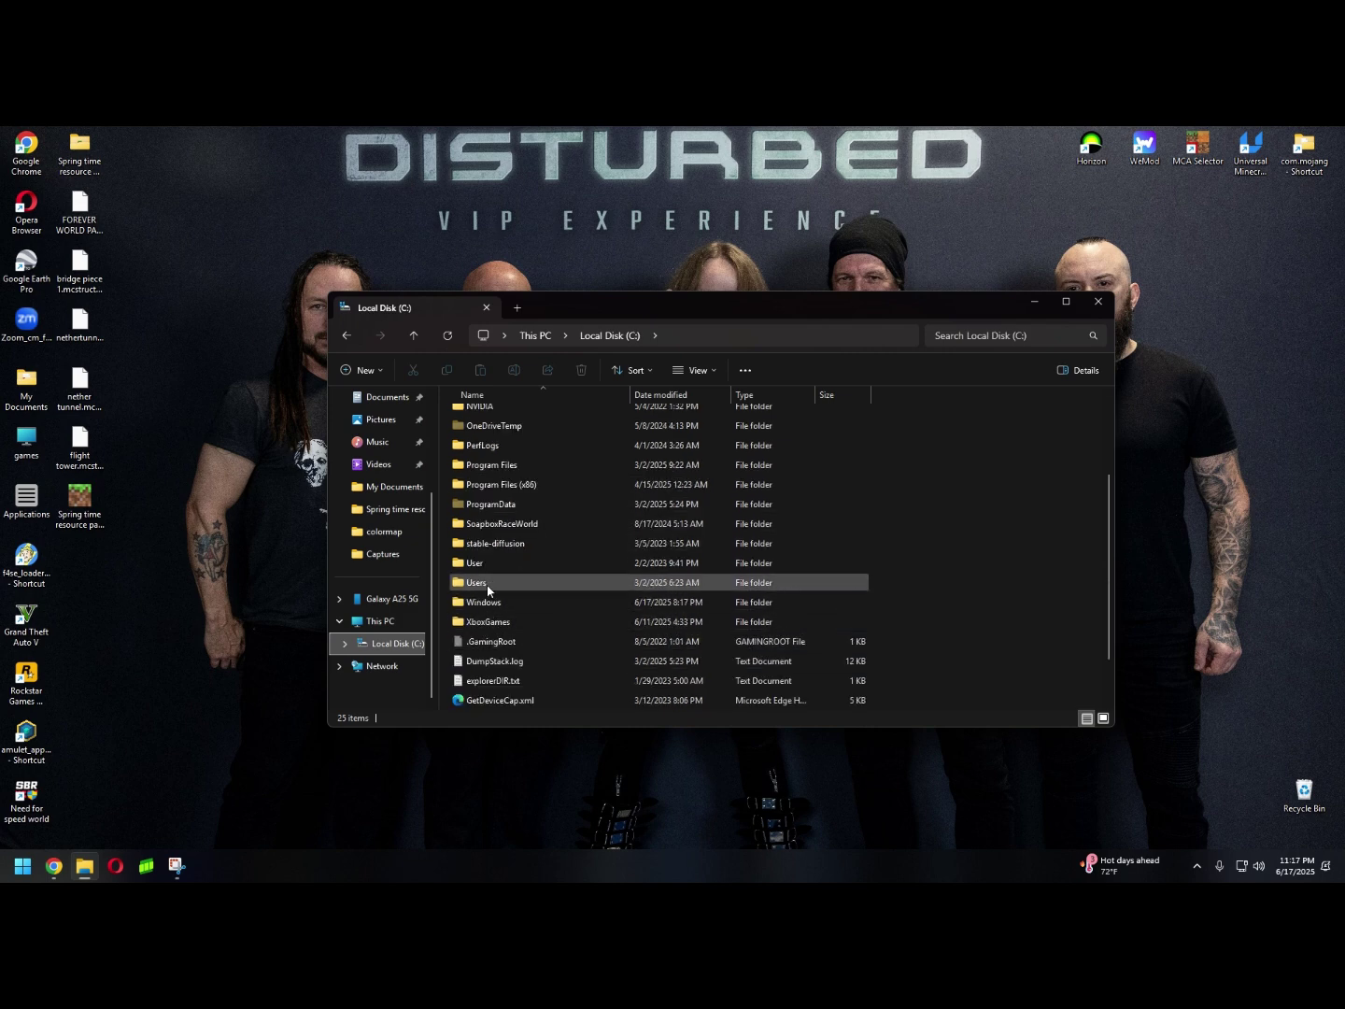
pyautogui.doubleClick(485, 581)
pyautogui.click(496, 455)
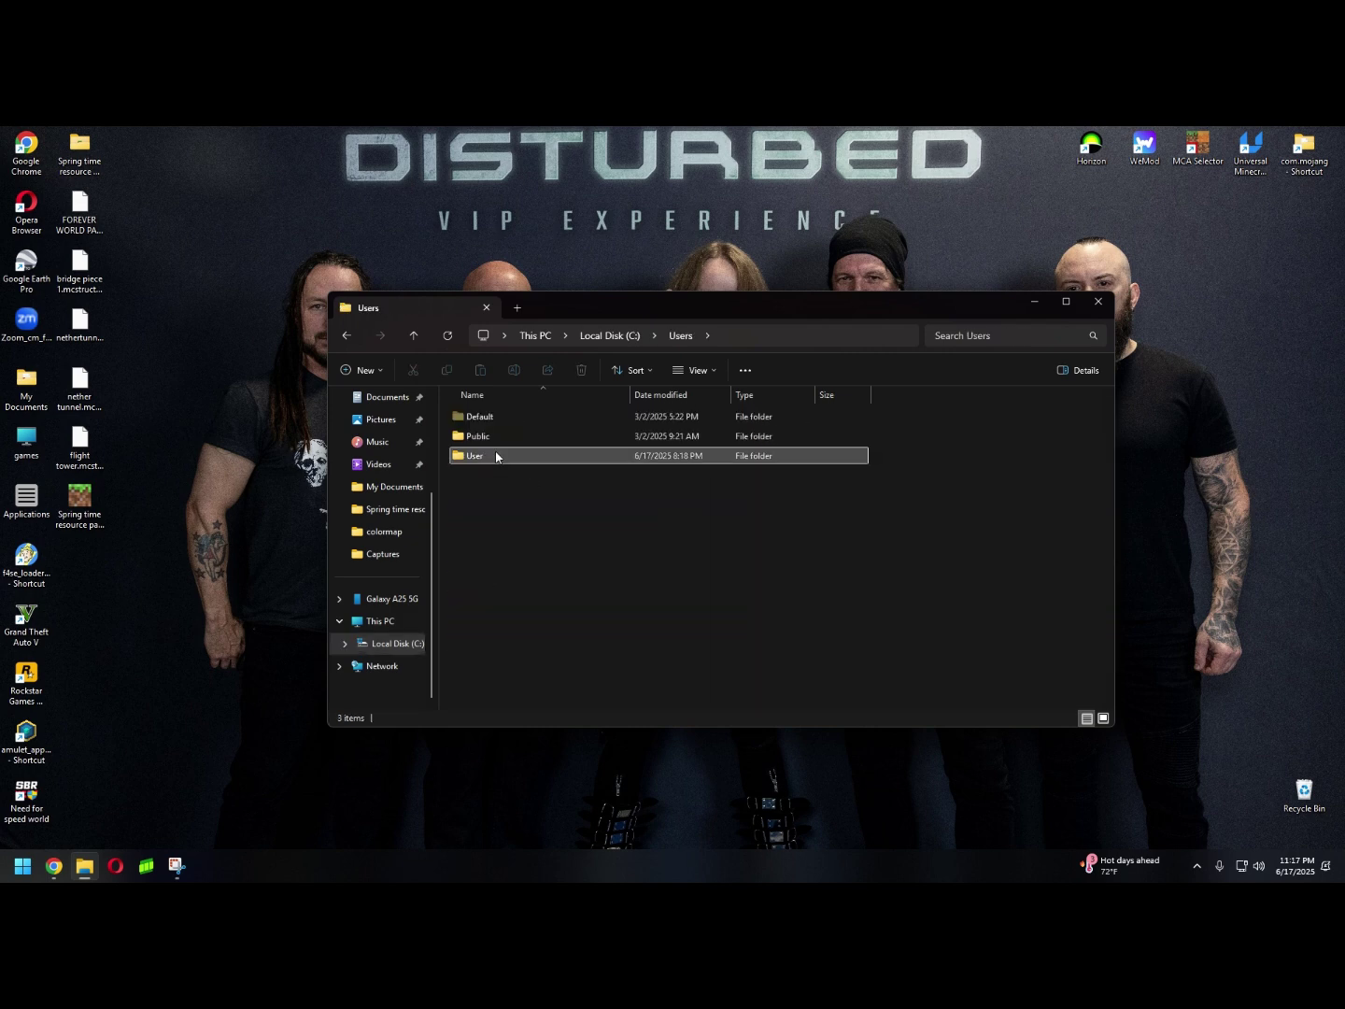
pyautogui.doubleClick(496, 454)
pyautogui.click(502, 497)
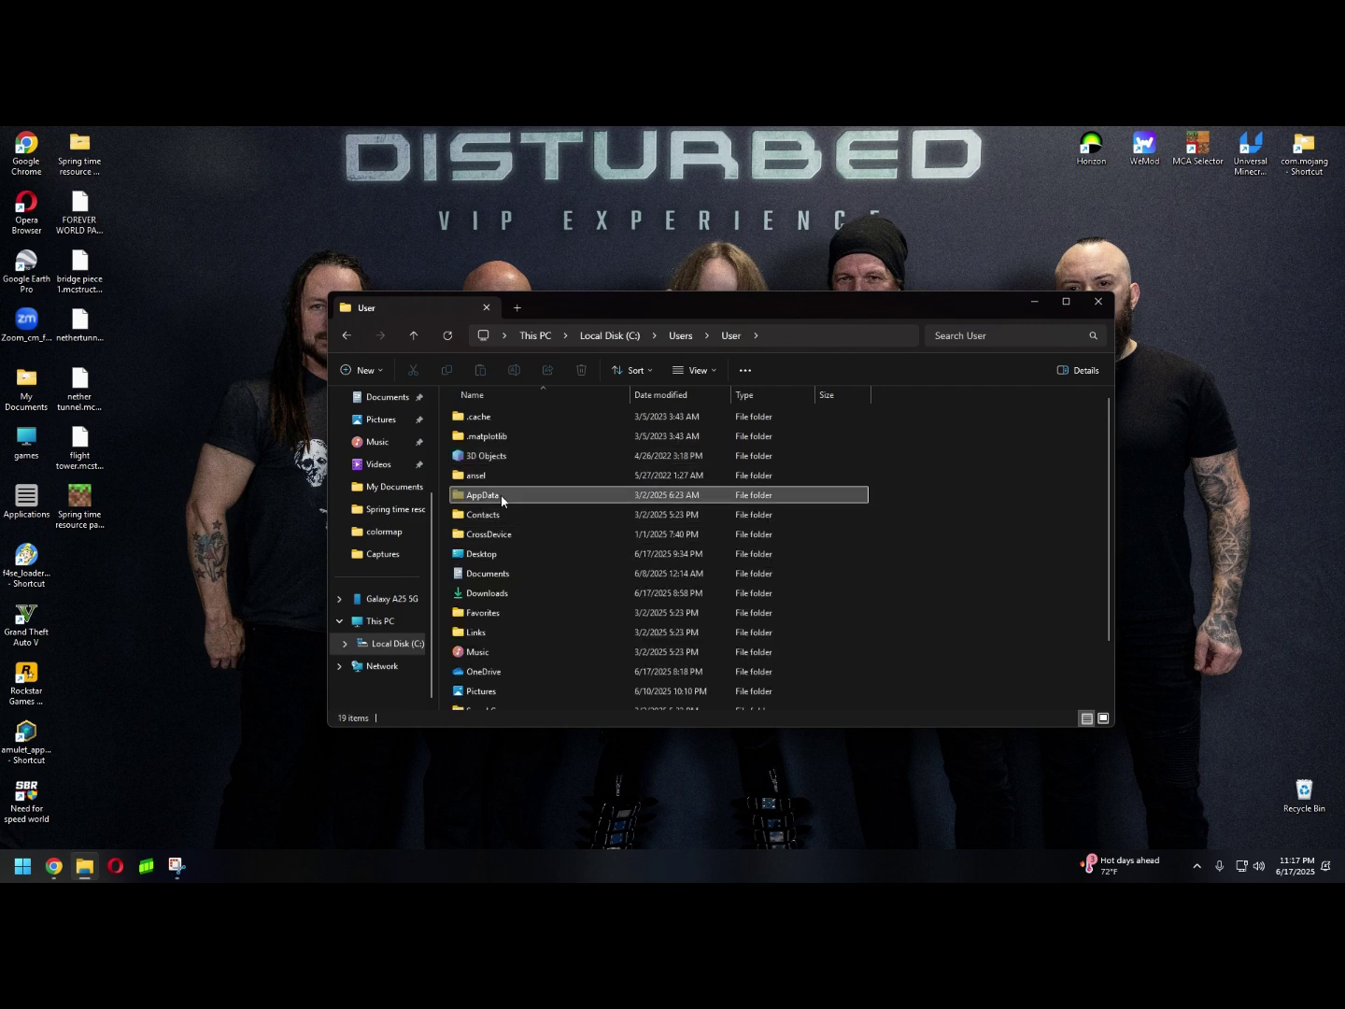
pyautogui.doubleClick(502, 496)
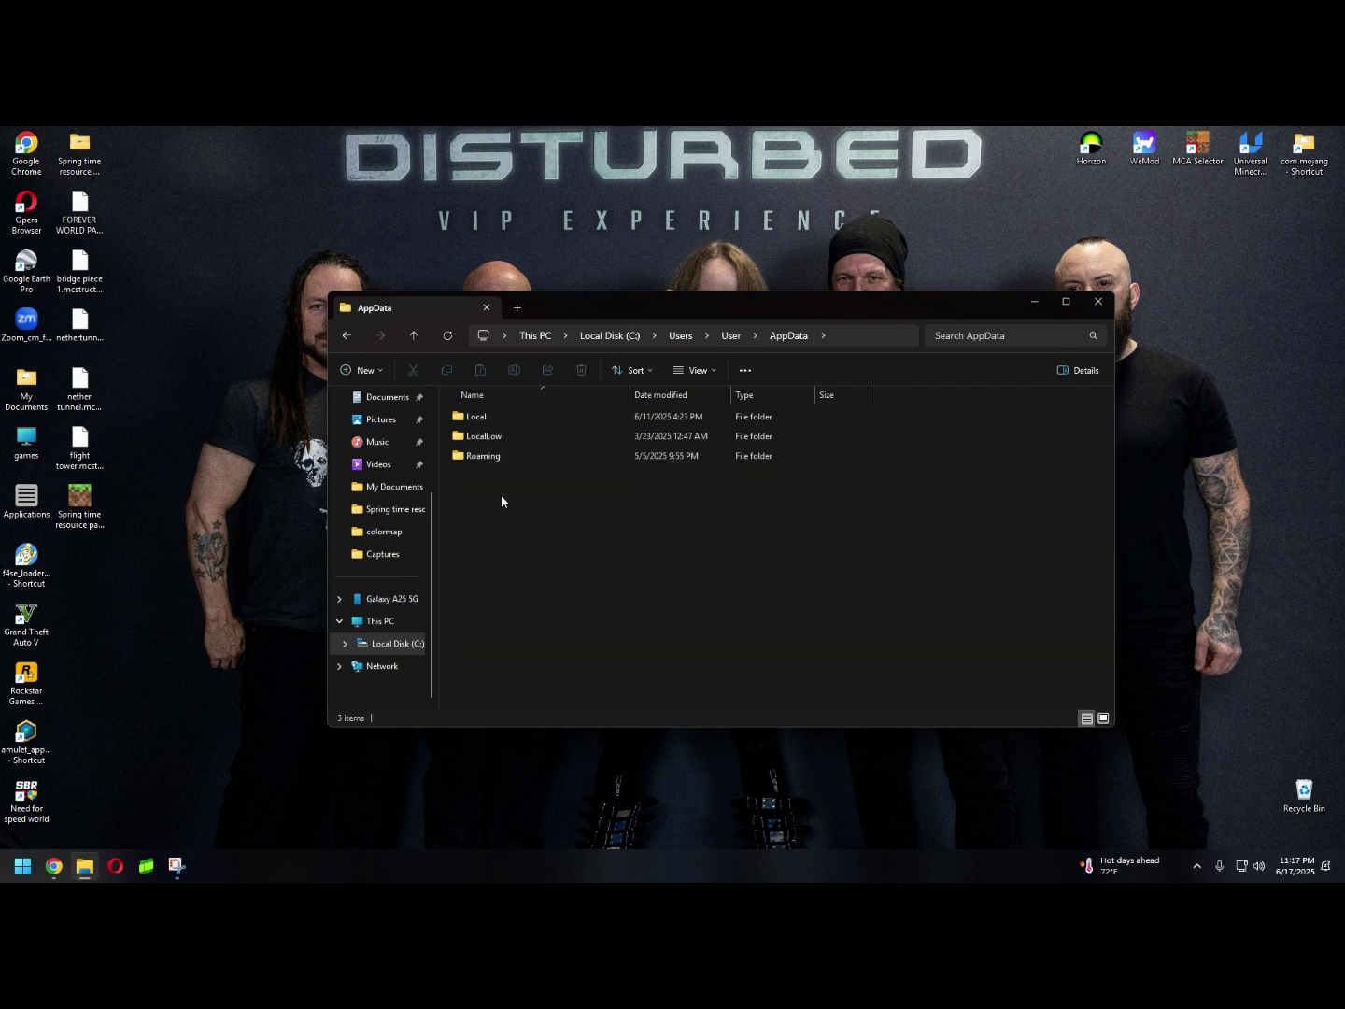
# Open the Packages folder inside AppData\Local
pyautogui.doubleClick(501, 416)
pyautogui.scroll(-5, 543, 499)
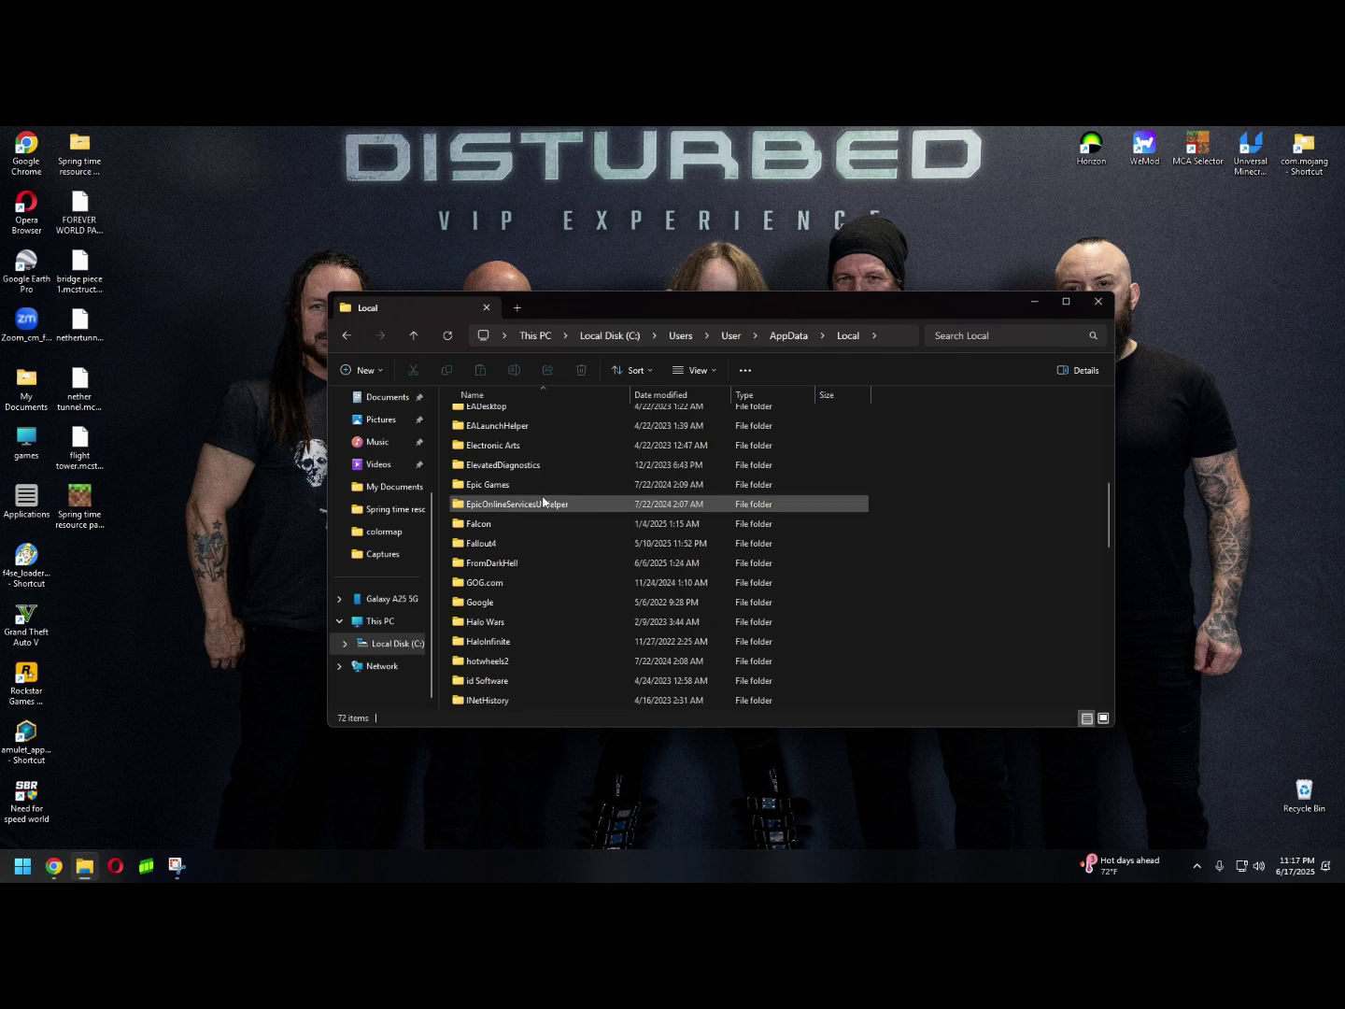
pyautogui.scroll(-5, 520, 578)
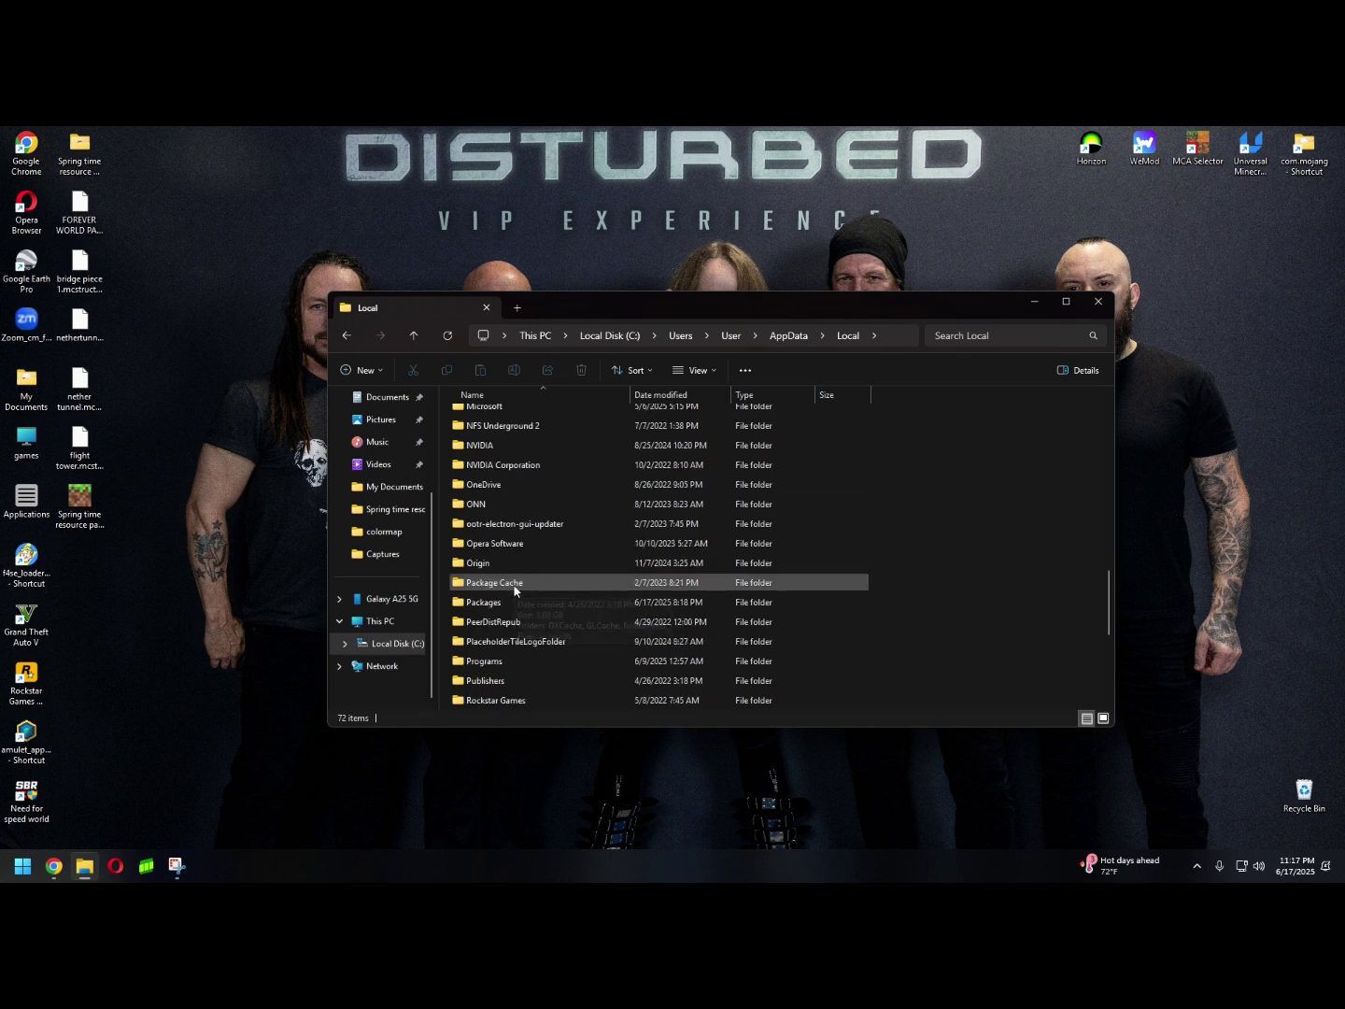
pyautogui.scroll(-3, 517, 588)
pyautogui.scroll(2, 500, 626)
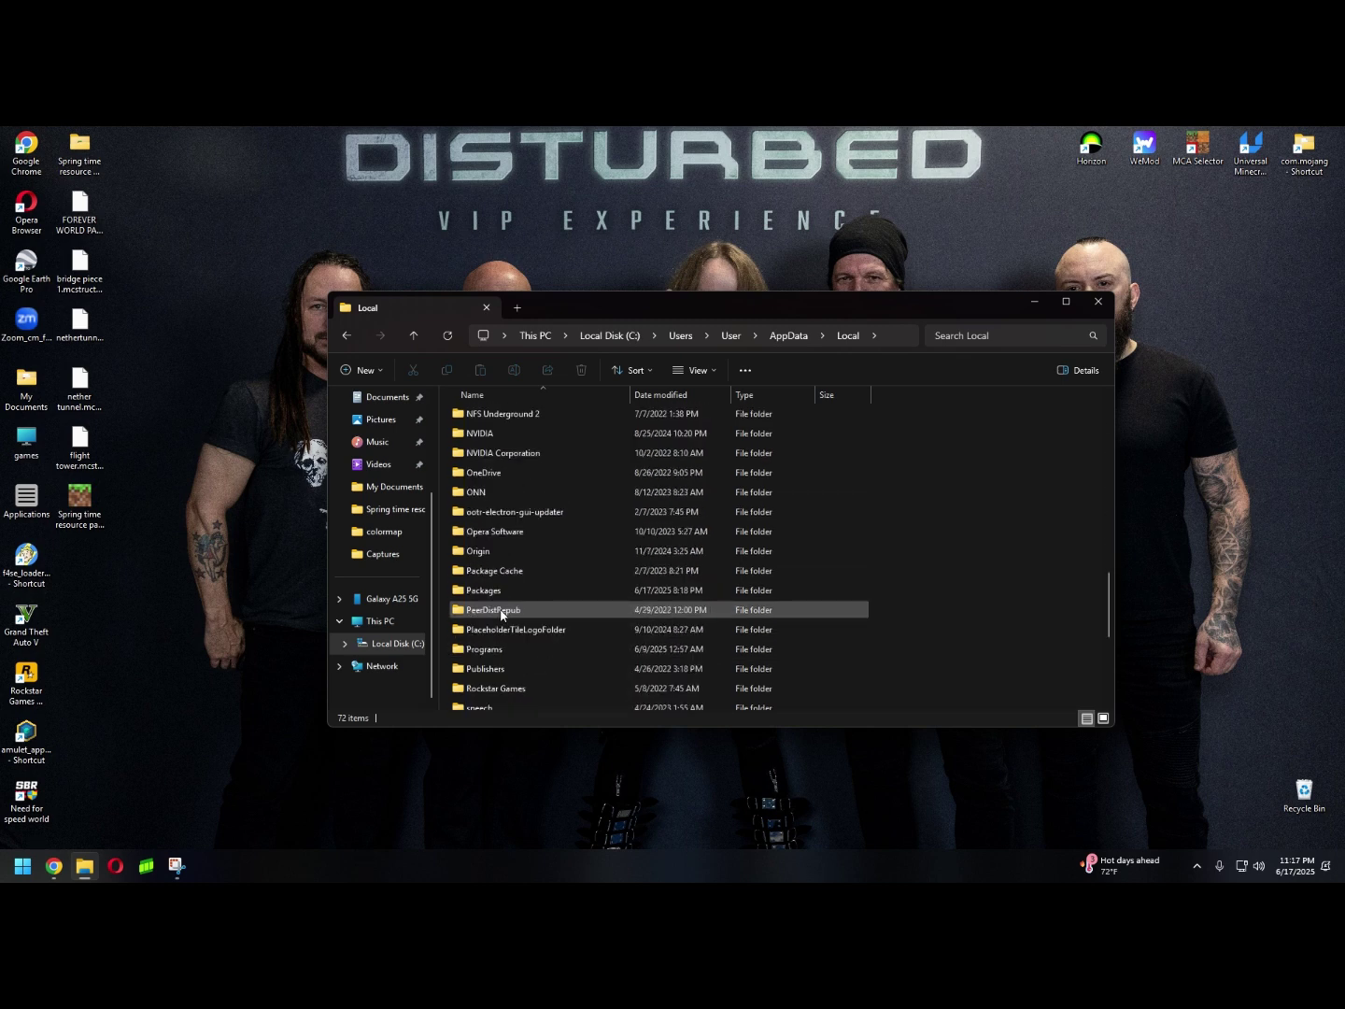
pyautogui.scroll(10, 499, 597)
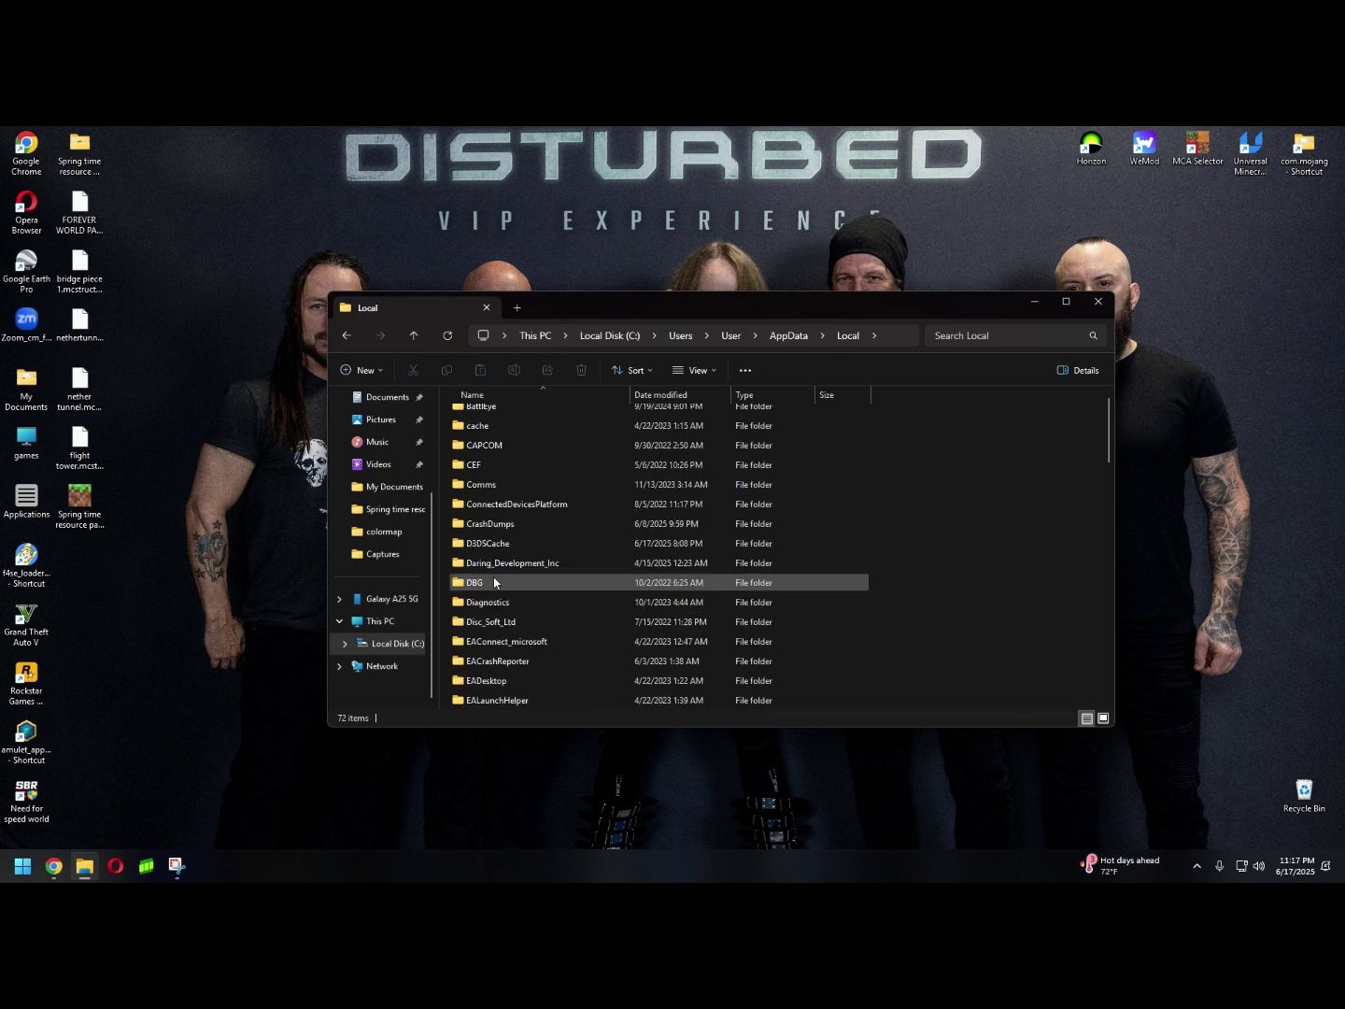
pyautogui.scroll(-8, 496, 593)
pyautogui.scroll(-3, 504, 621)
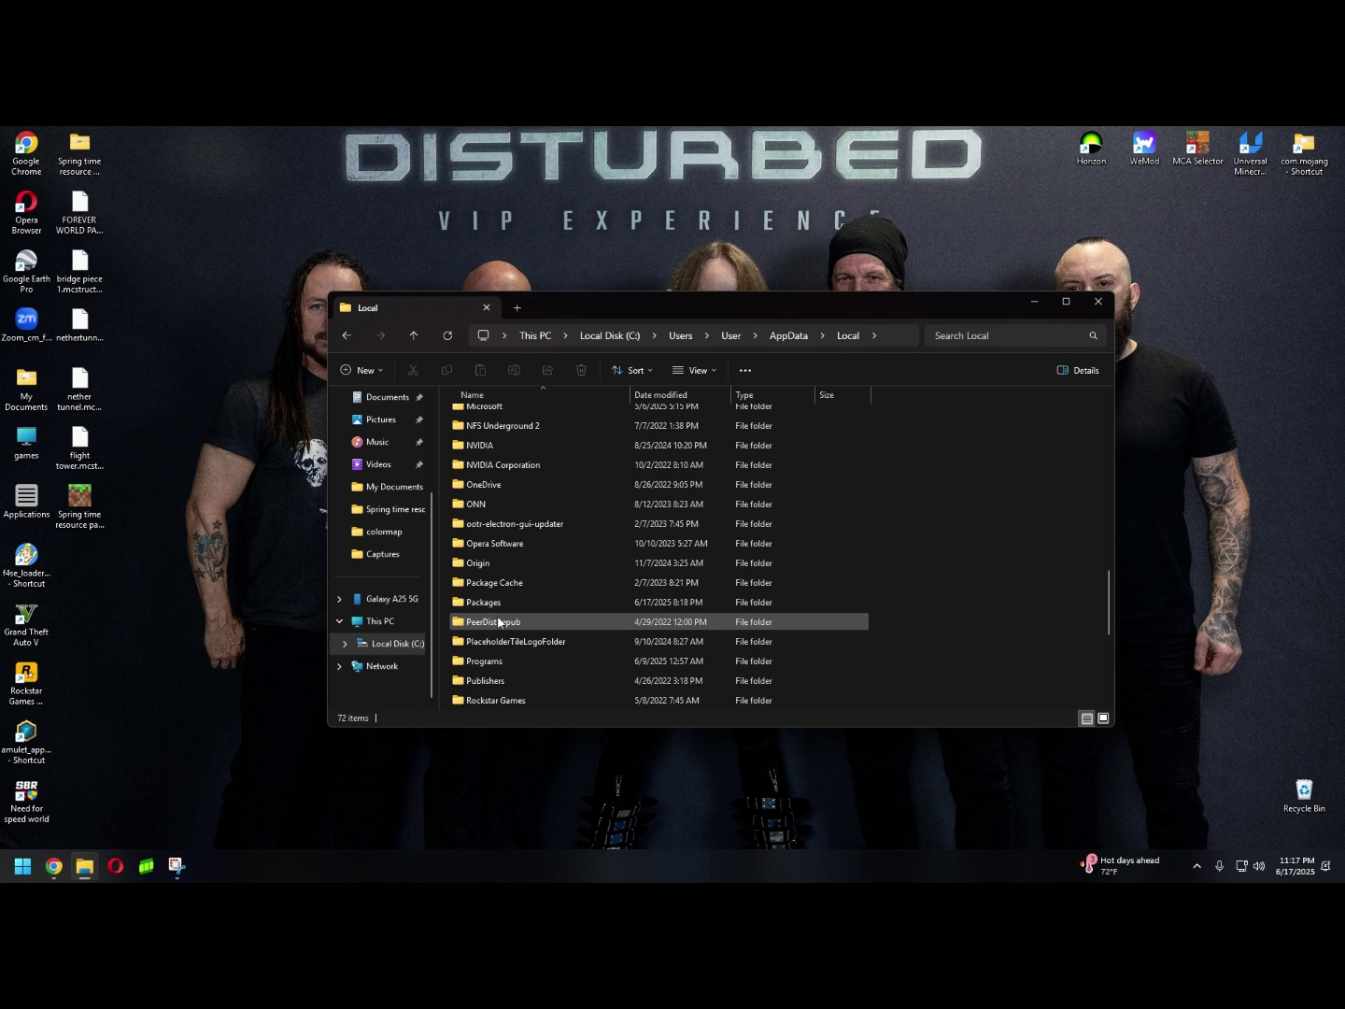
pyautogui.click(498, 604)
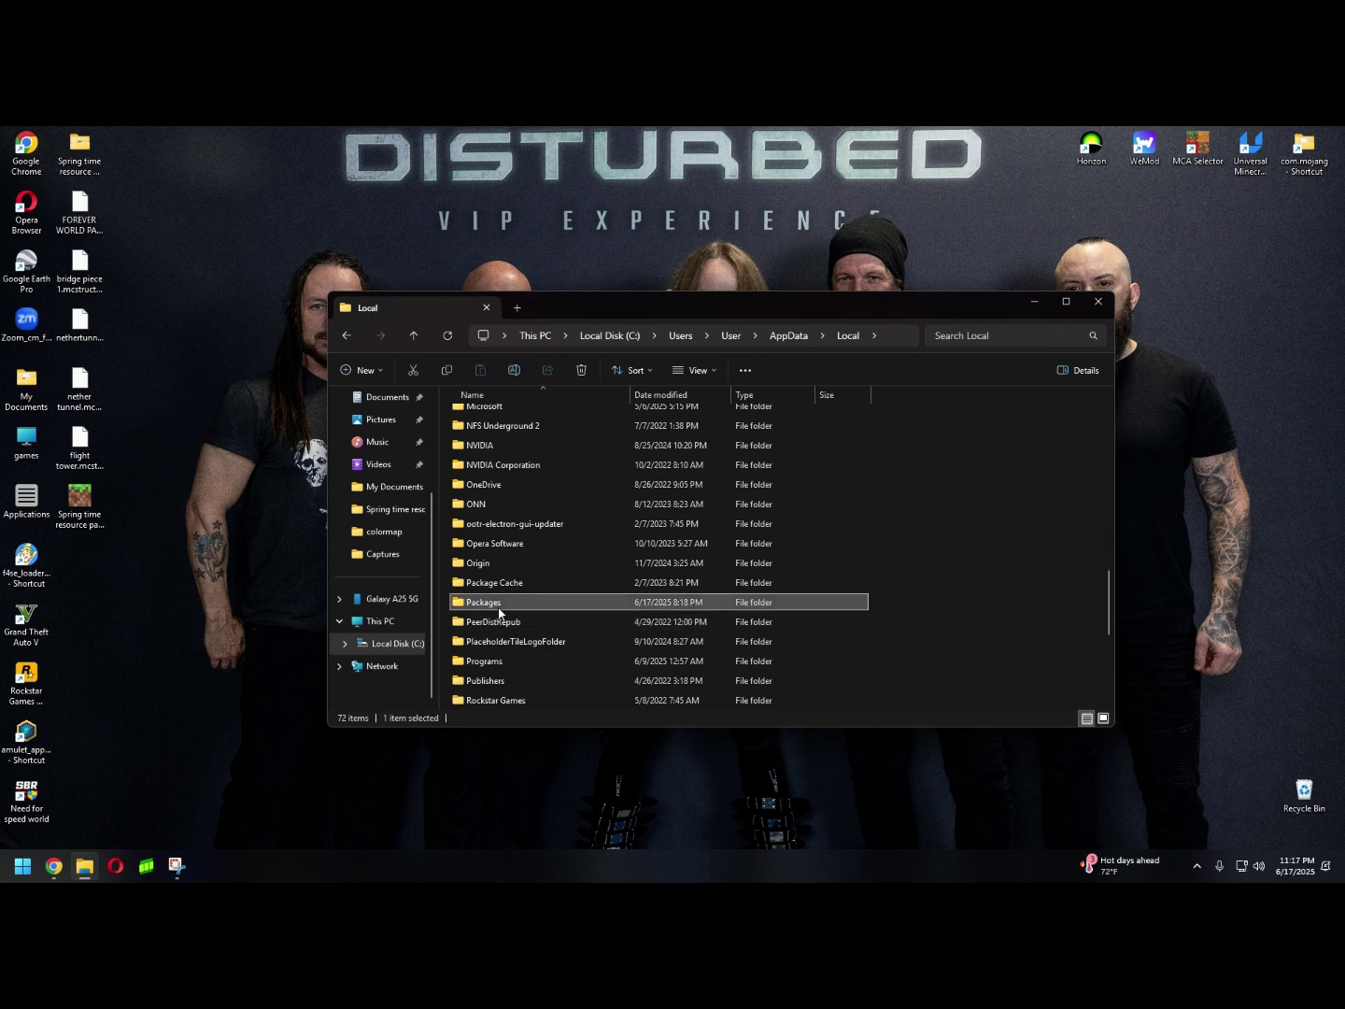
pyautogui.doubleClick(499, 605)
# Find and open the Microsoft.MinecraftUWP_8wekyb3d8bbwe folder in Packages
pyautogui.scroll(-3, 527, 570)
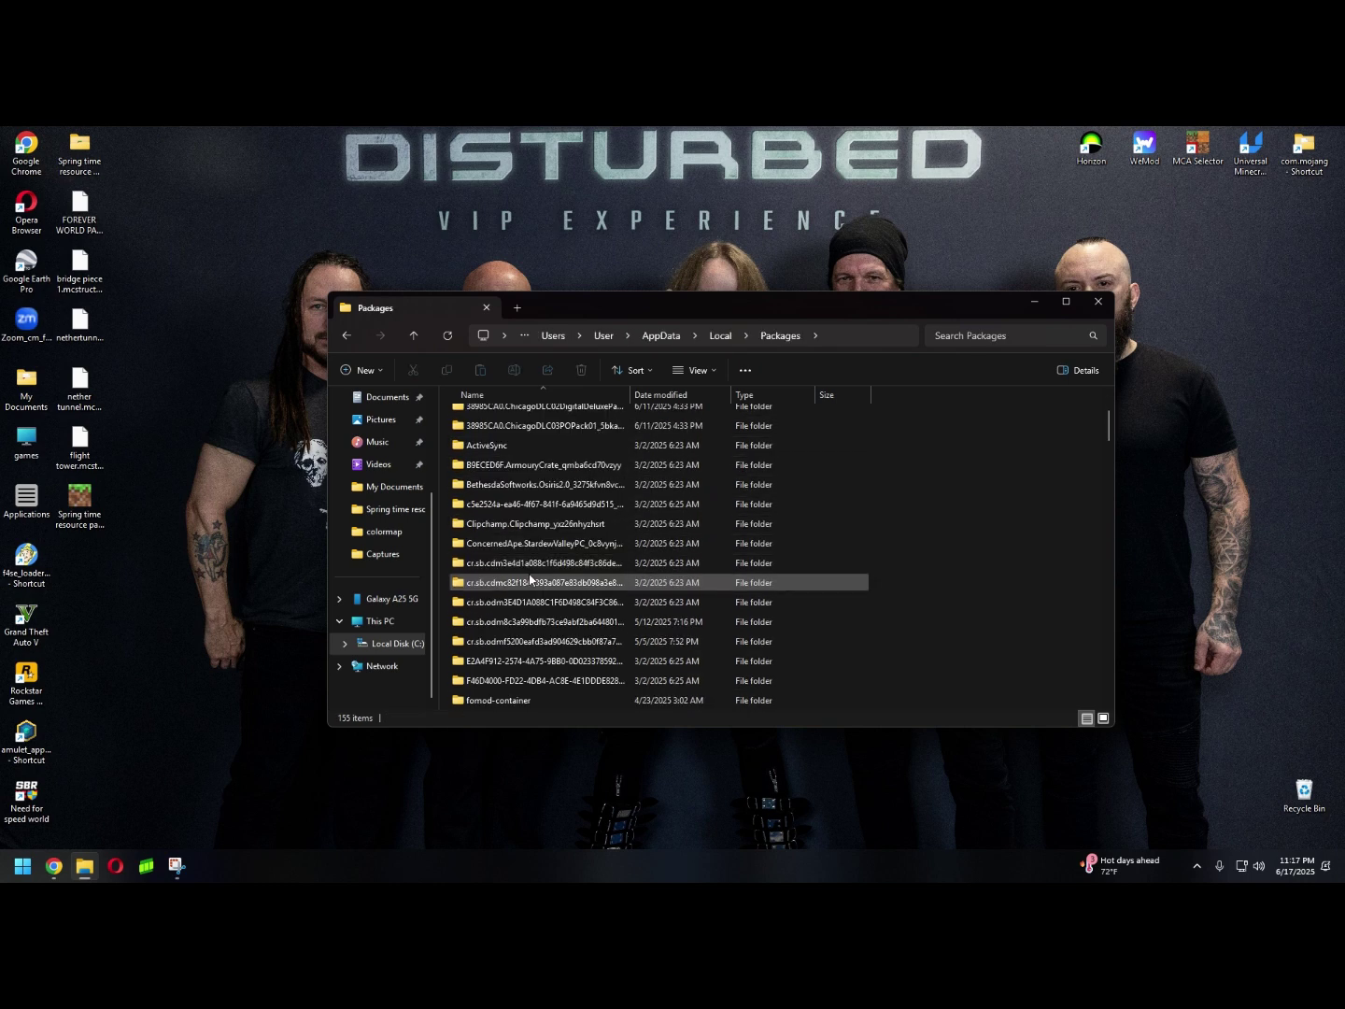
pyautogui.scroll(-3, 530, 579)
pyautogui.scroll(-3, 528, 607)
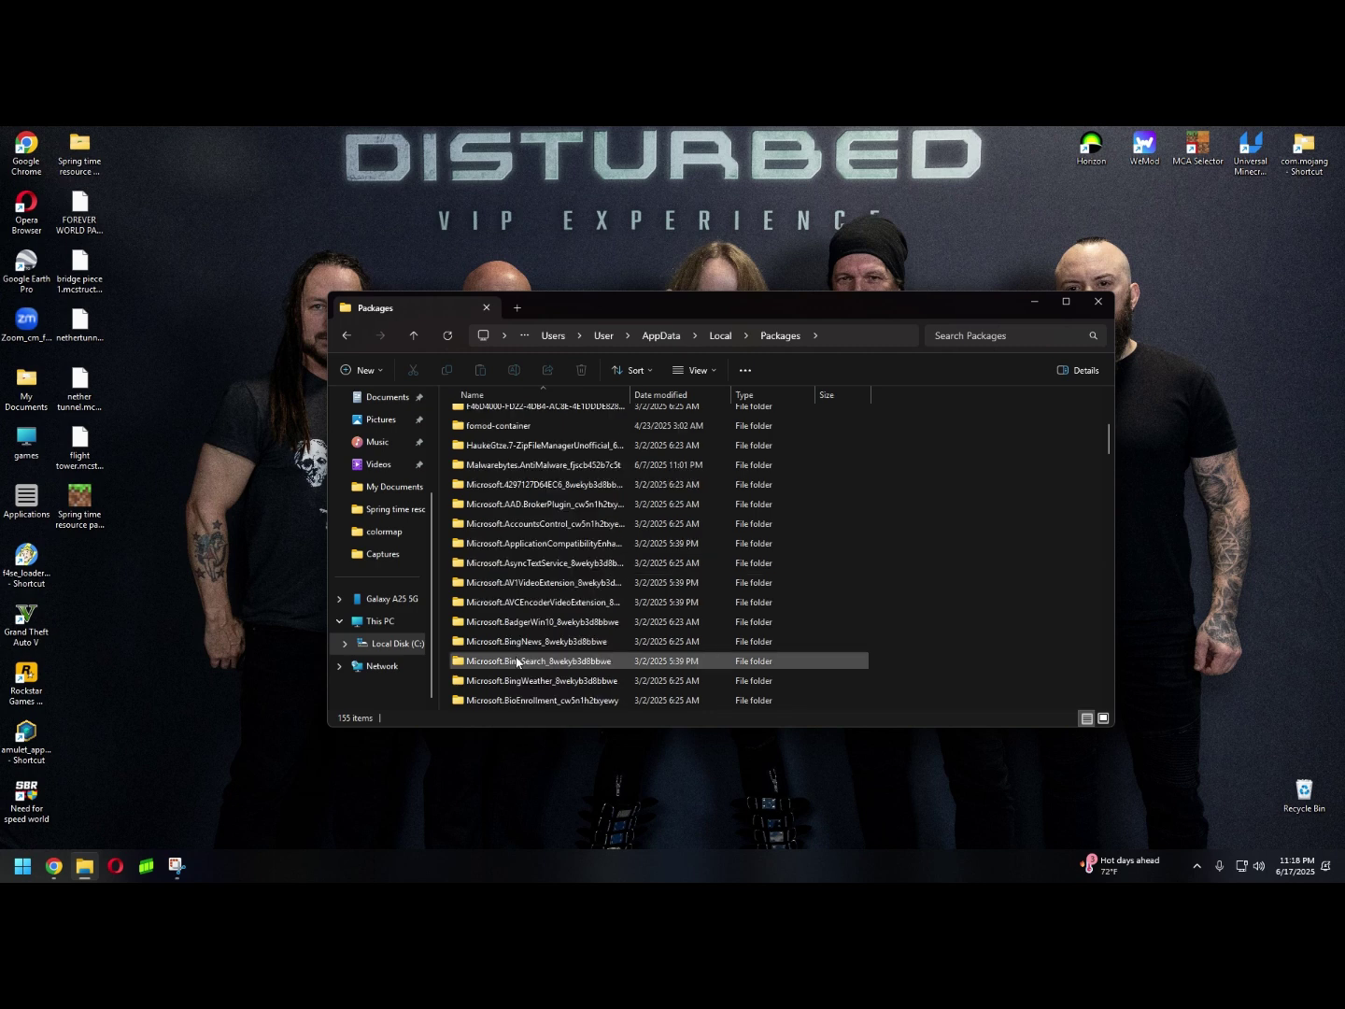
pyautogui.scroll(-6, 516, 662)
pyautogui.scroll(-3, 517, 662)
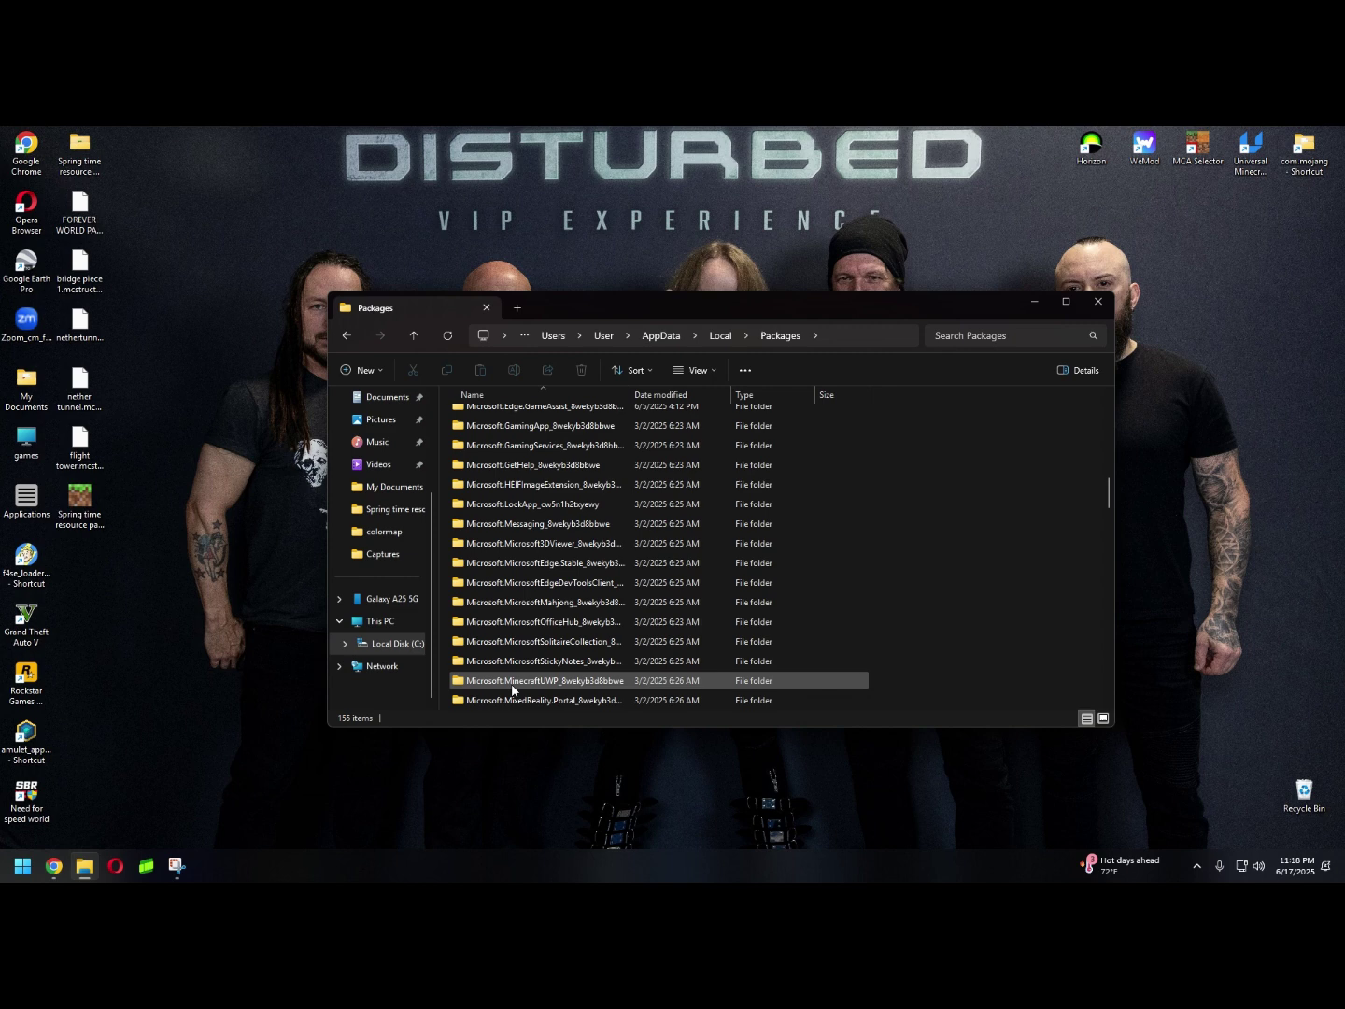
pyautogui.doubleClick(597, 681)
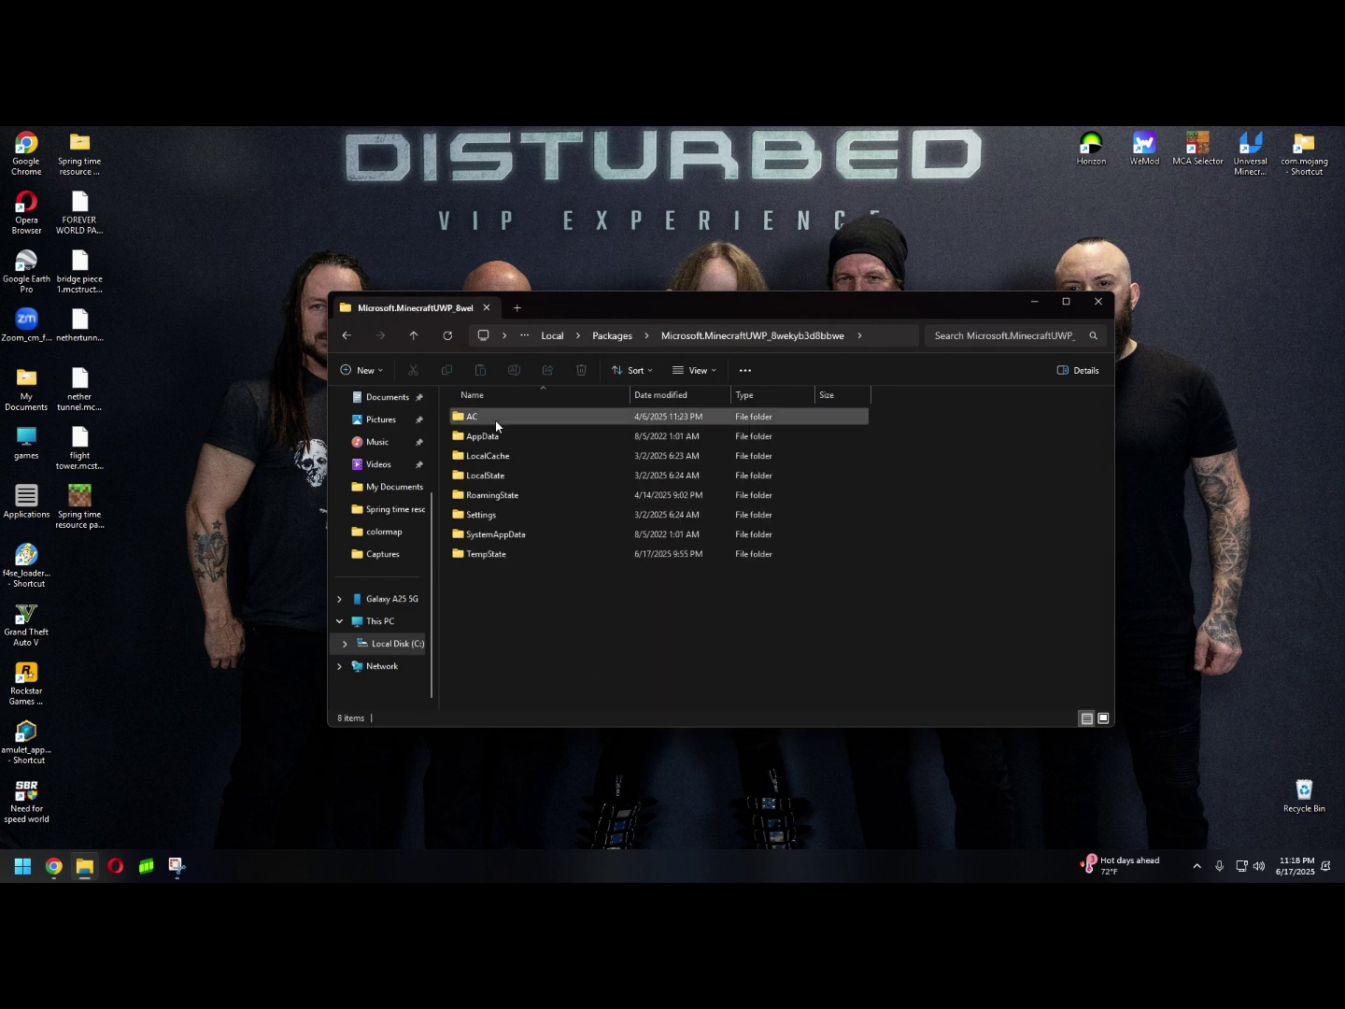
# Open the LocalState\games\com.mojang\minecraftpe folder within the Minecraft package
pyautogui.doubleClick(501, 480)
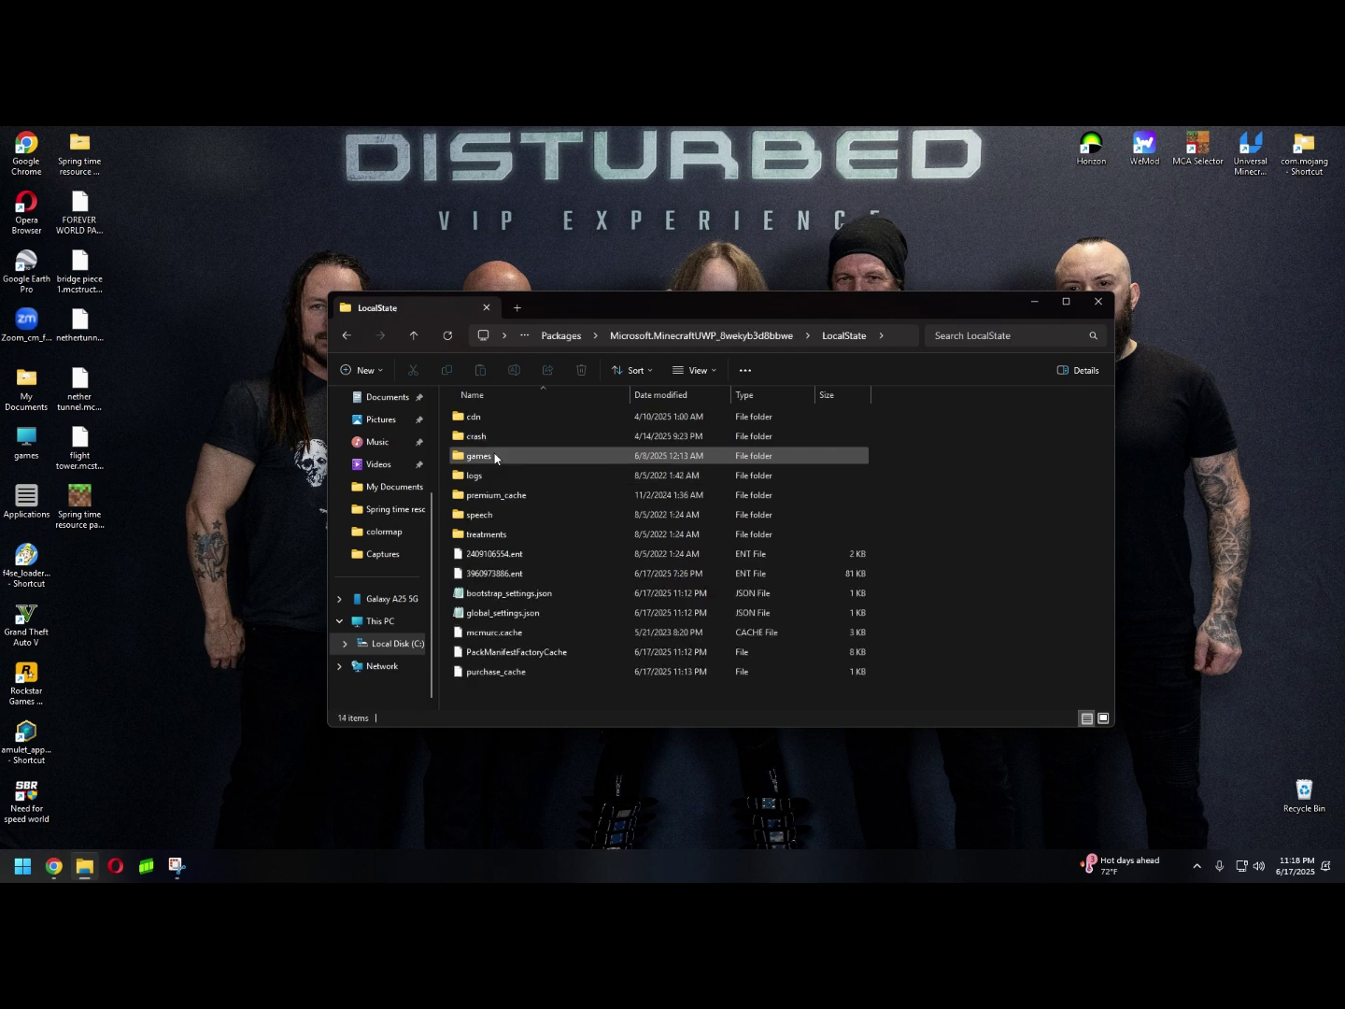
pyautogui.doubleClick(495, 457)
pyautogui.click(505, 421)
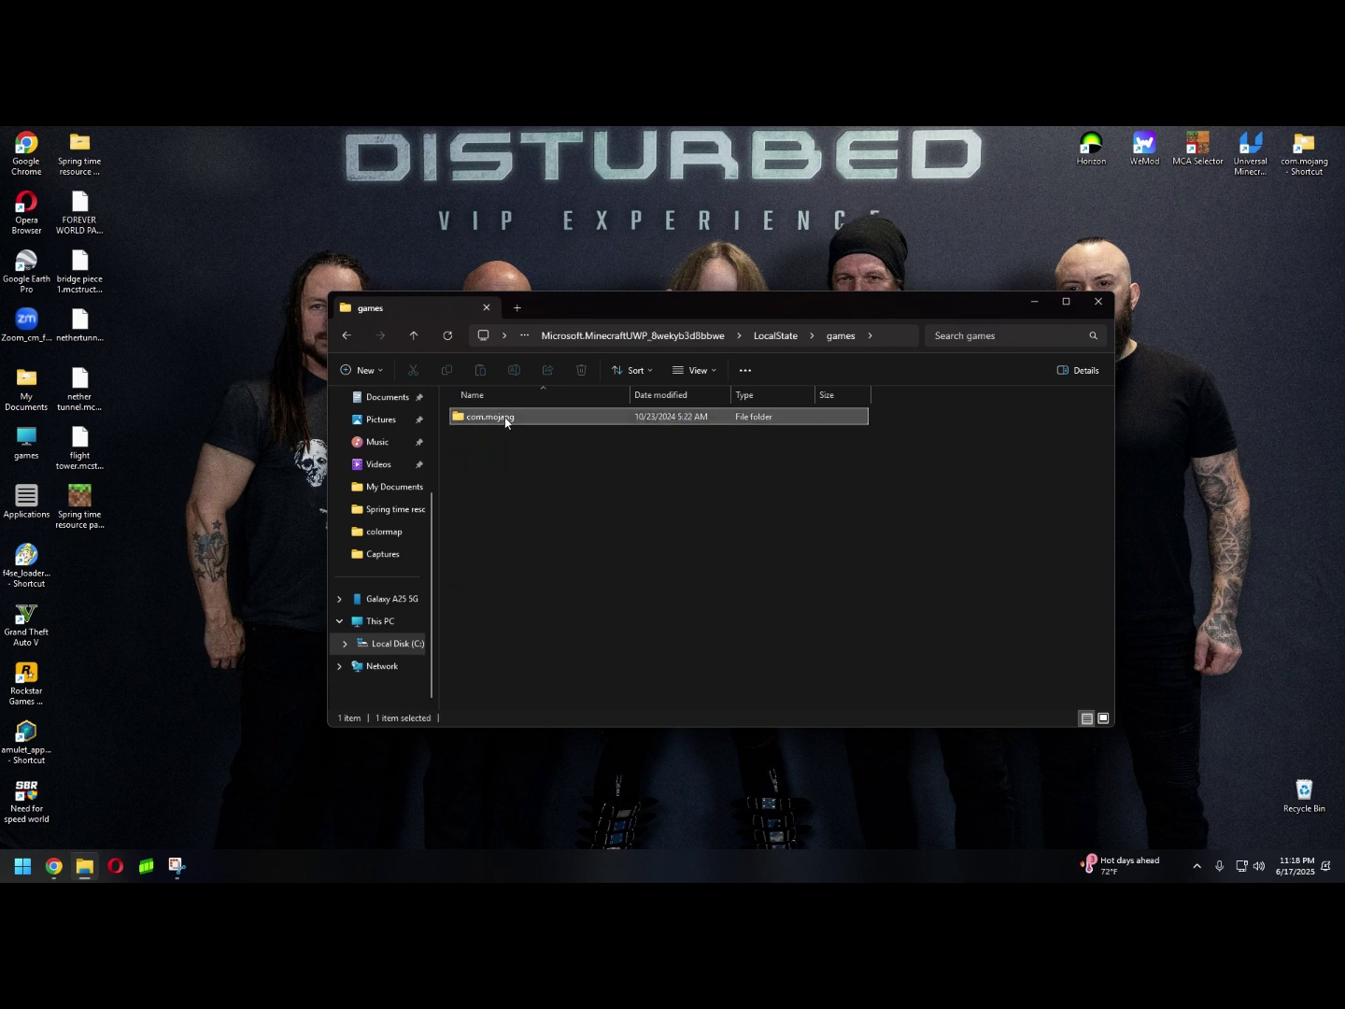
pyautogui.doubleClick(506, 421)
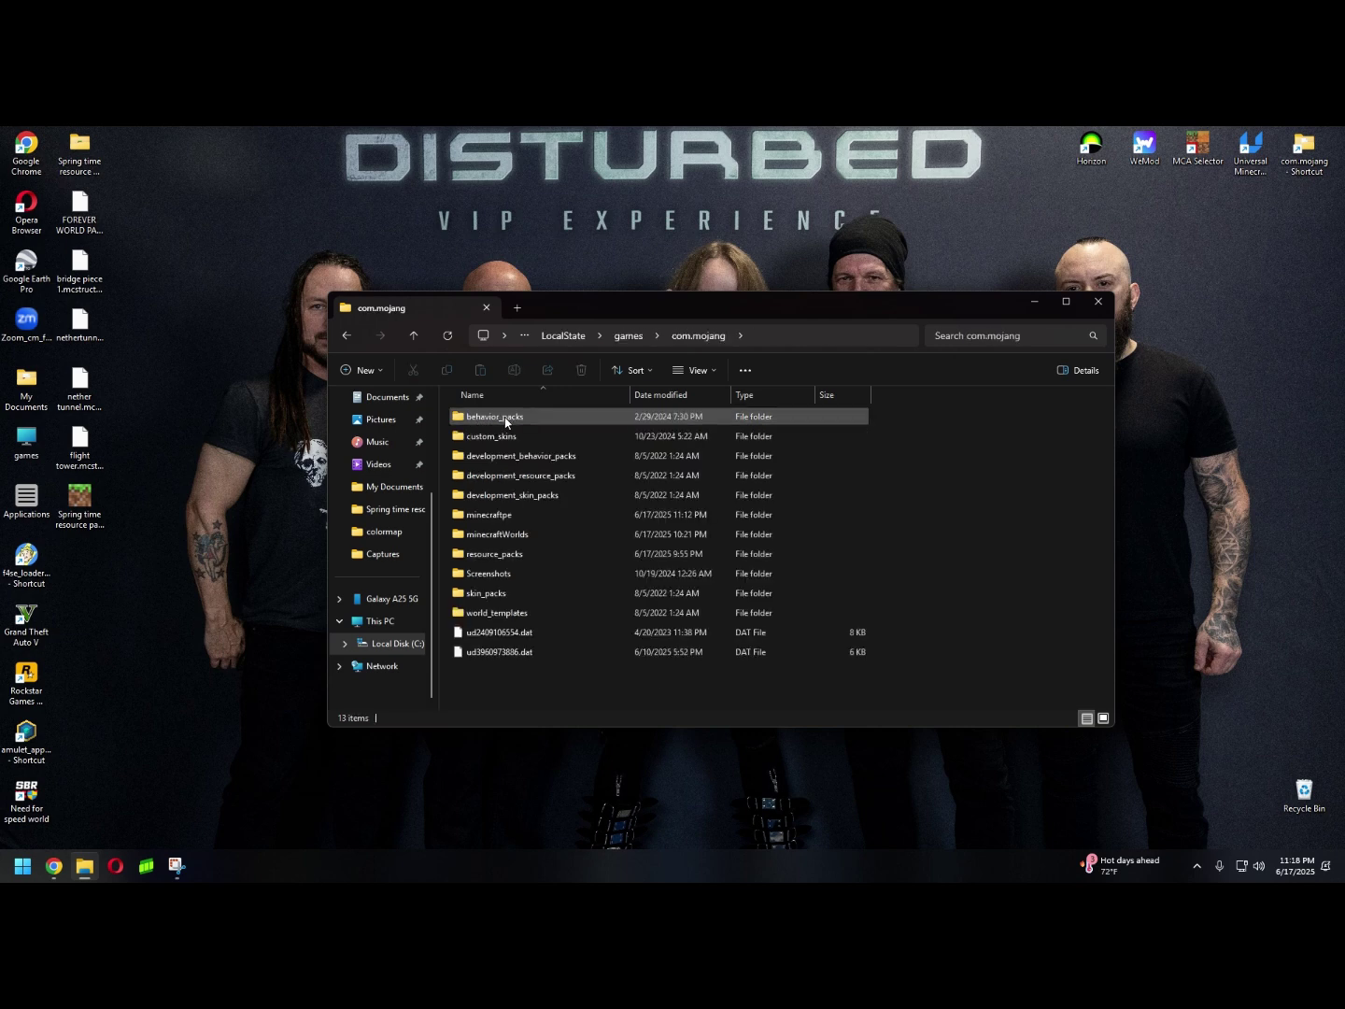
pyautogui.doubleClick(509, 518)
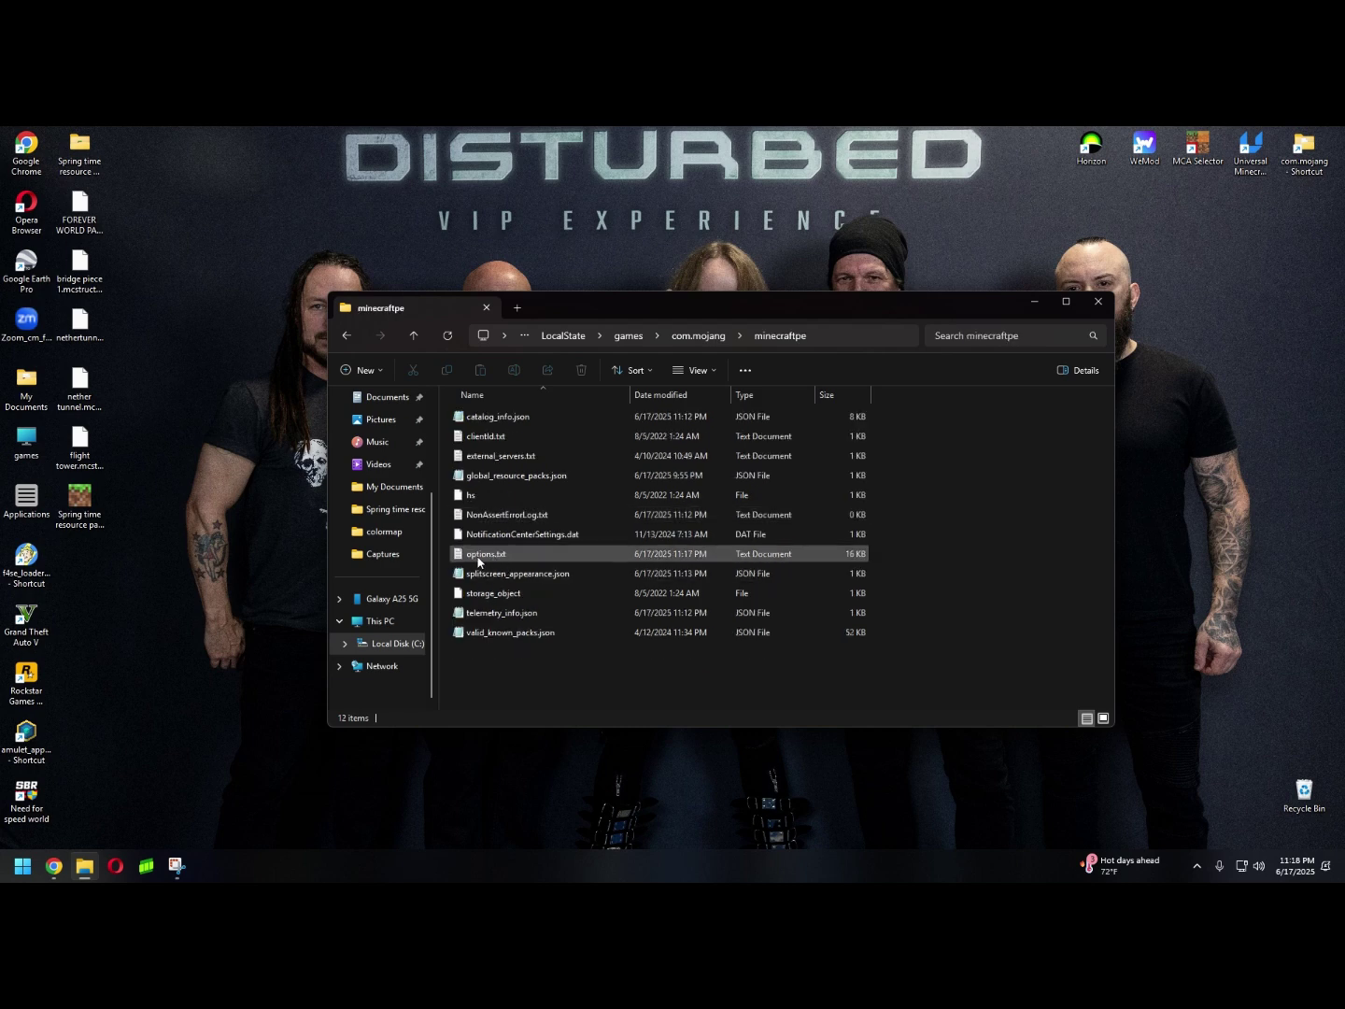
# Open options.txt and search it for "defer" to locate the deferred_viewdistance line
pyautogui.click(492, 559)
pyautogui.doubleClick(494, 557)
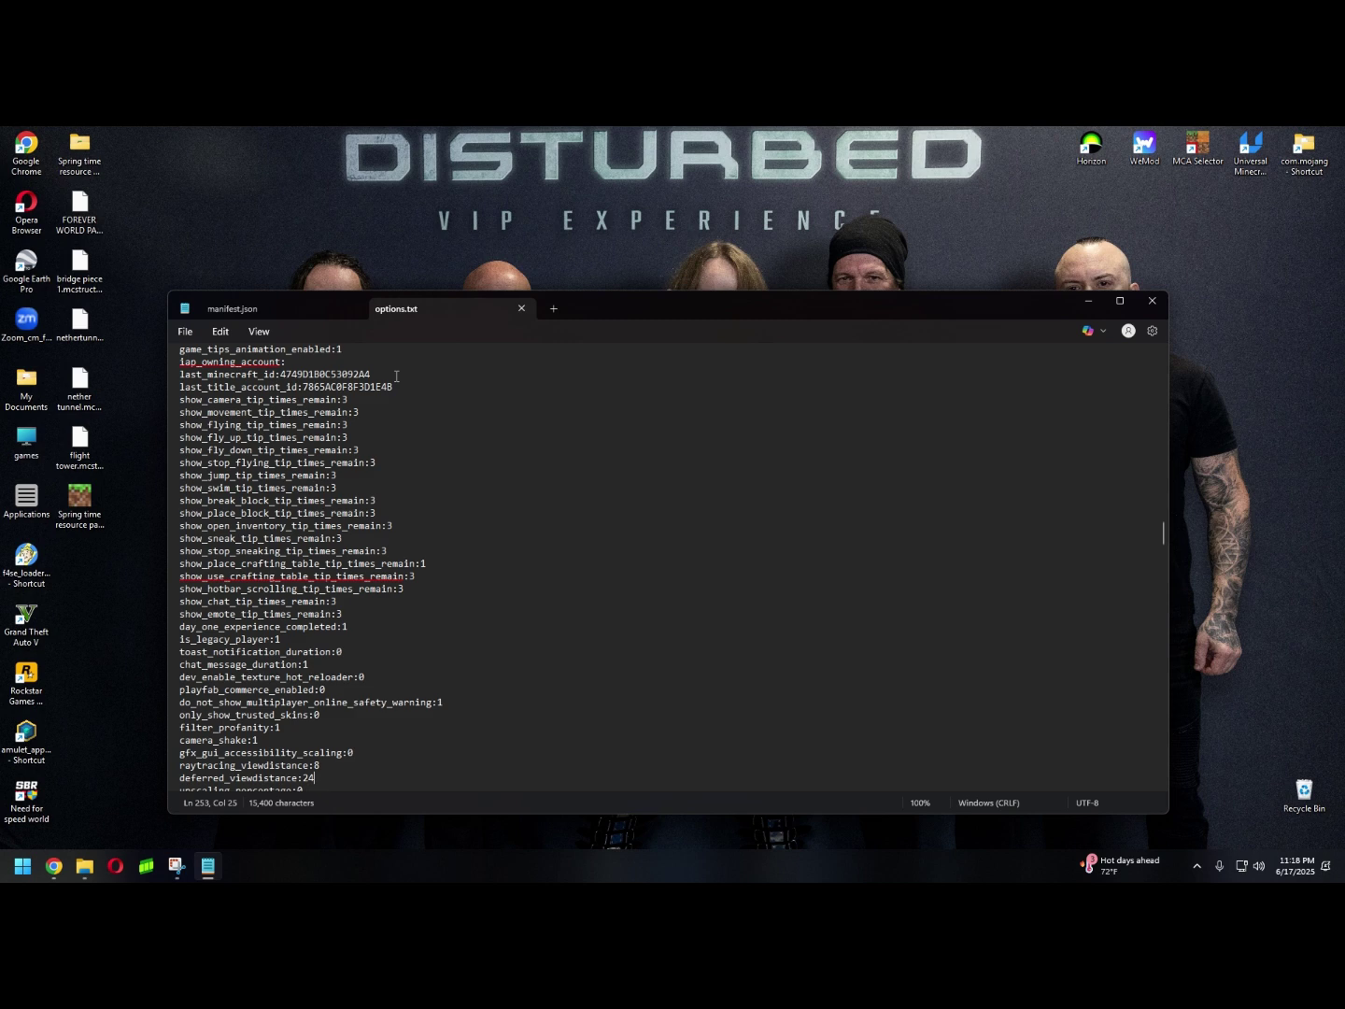
pyautogui.hotkey('ctrl', 'f')
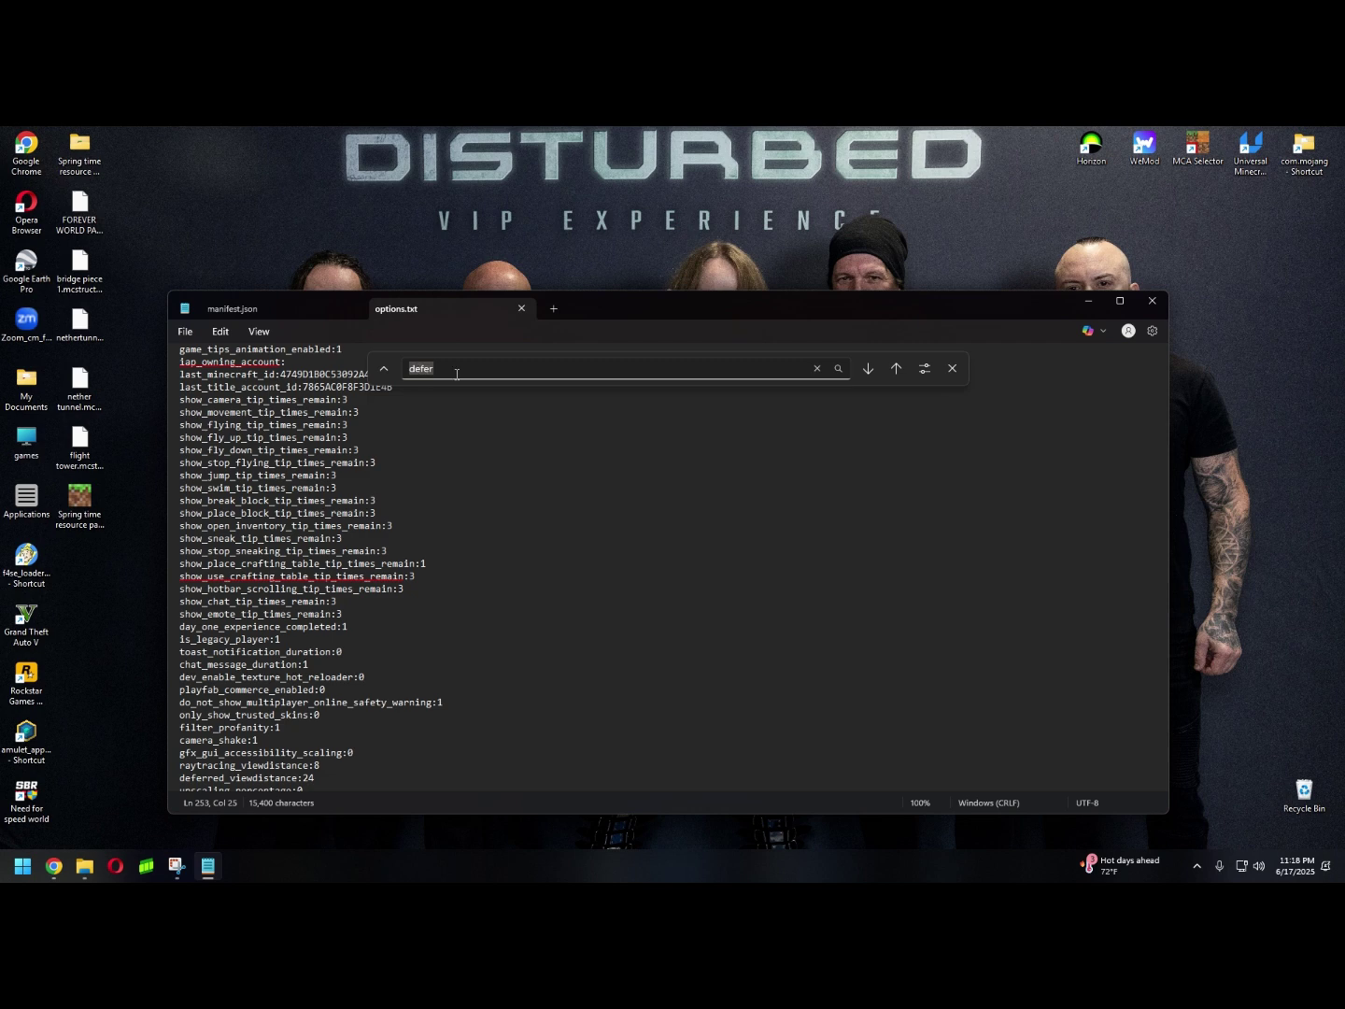
pyautogui.click(869, 370)
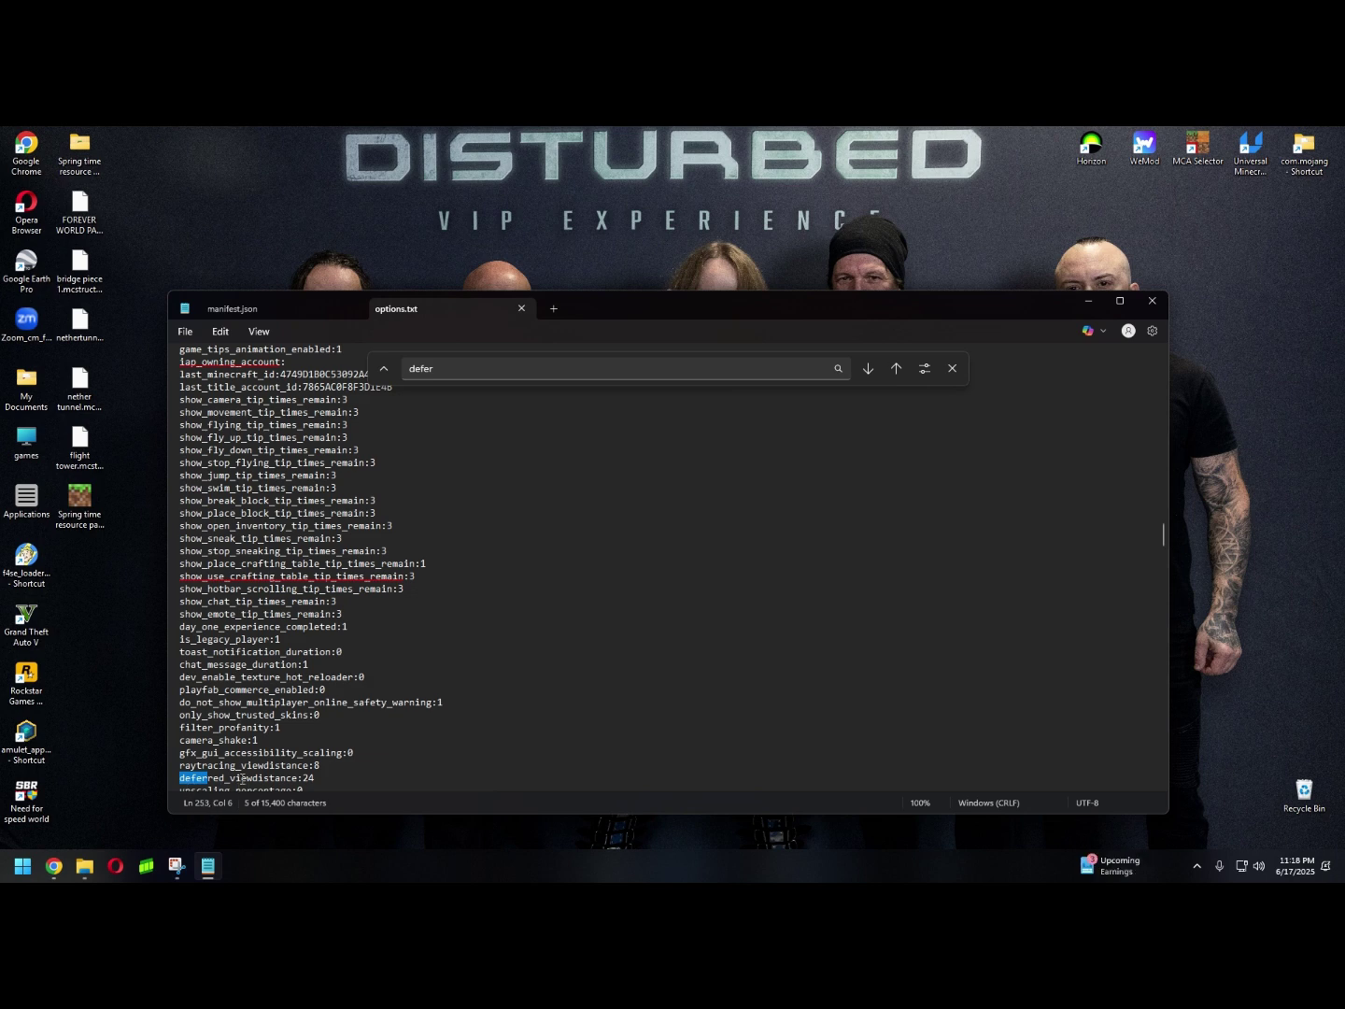
# Set deferred_viewdistance to 45 and save options.txt
pyautogui.click(315, 782)
pyautogui.press('BackSpace')
pyautogui.press('BackSpace')
pyautogui.write('45')
pyautogui.scroll(-4, 330, 665)
pyautogui.scroll(-1, 330, 665)
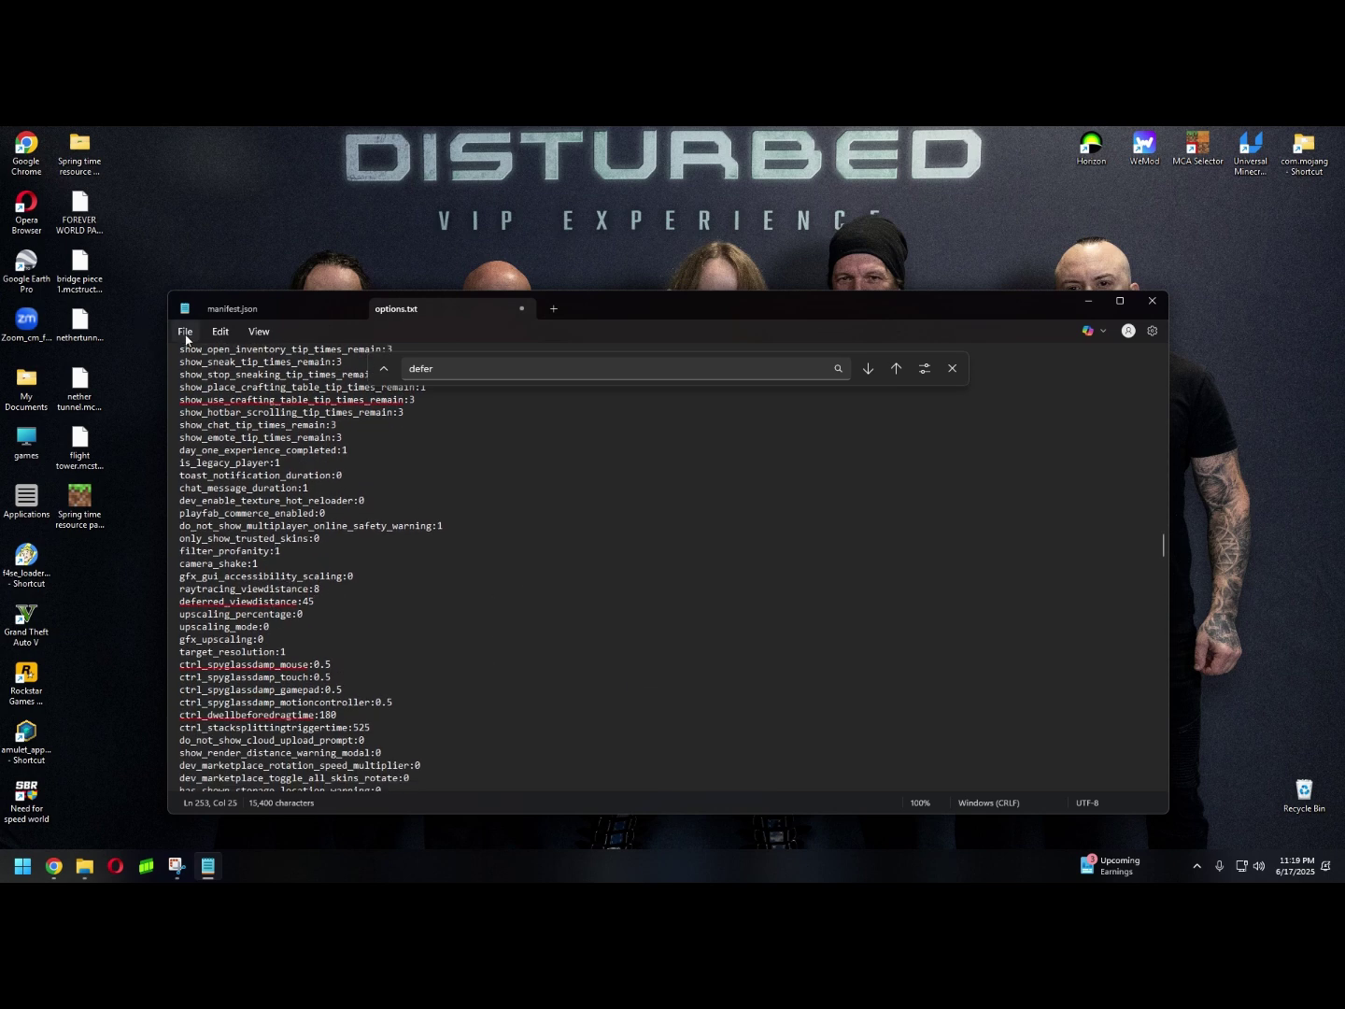
pyautogui.click(186, 334)
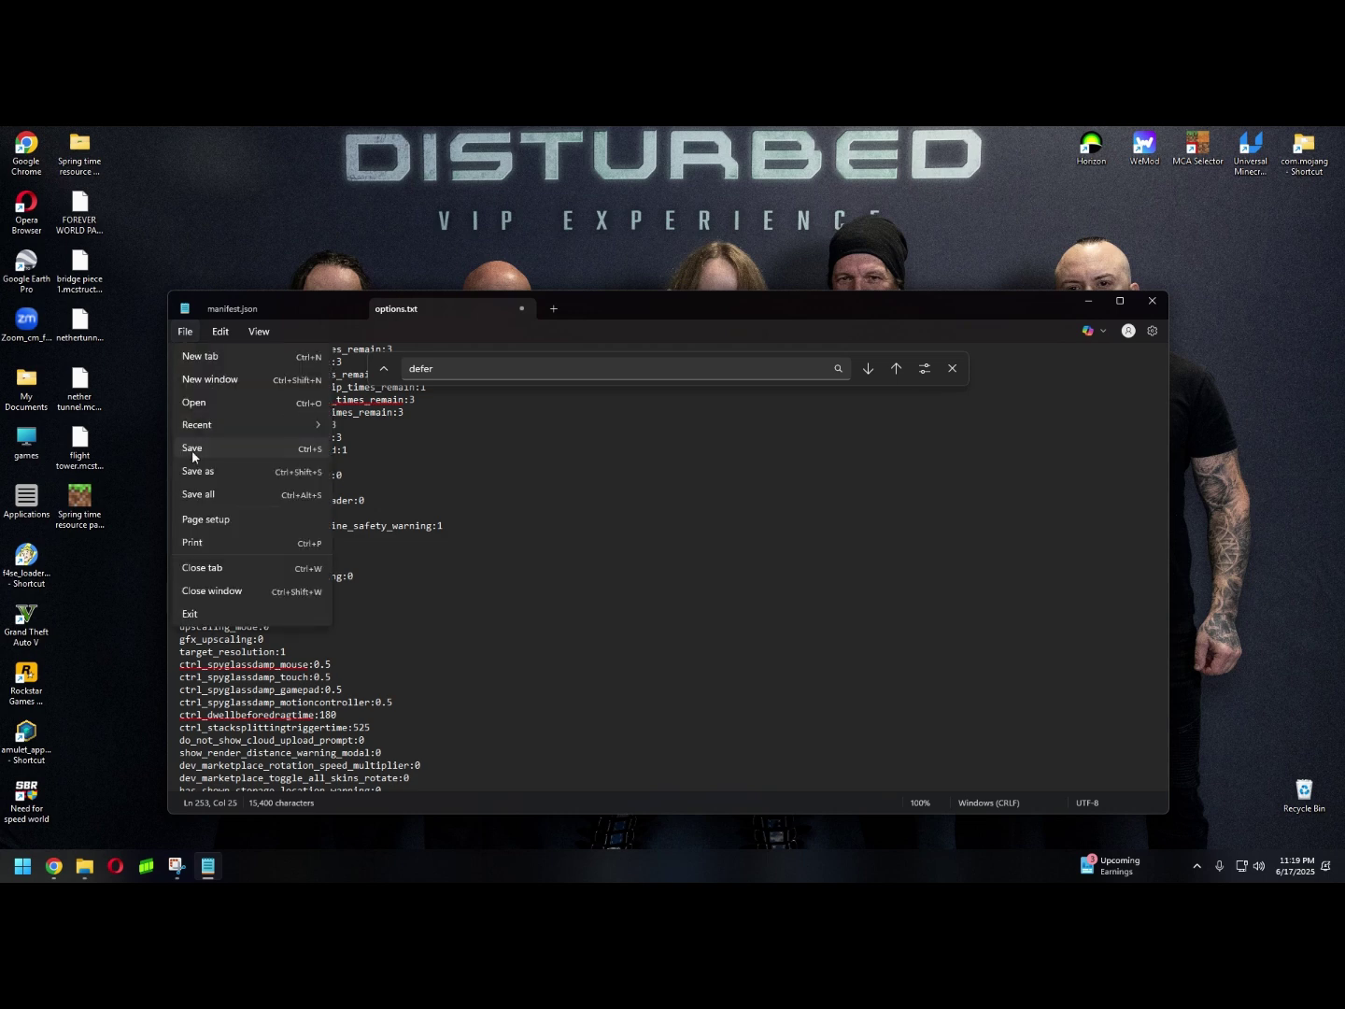
pyautogui.click(192, 449)
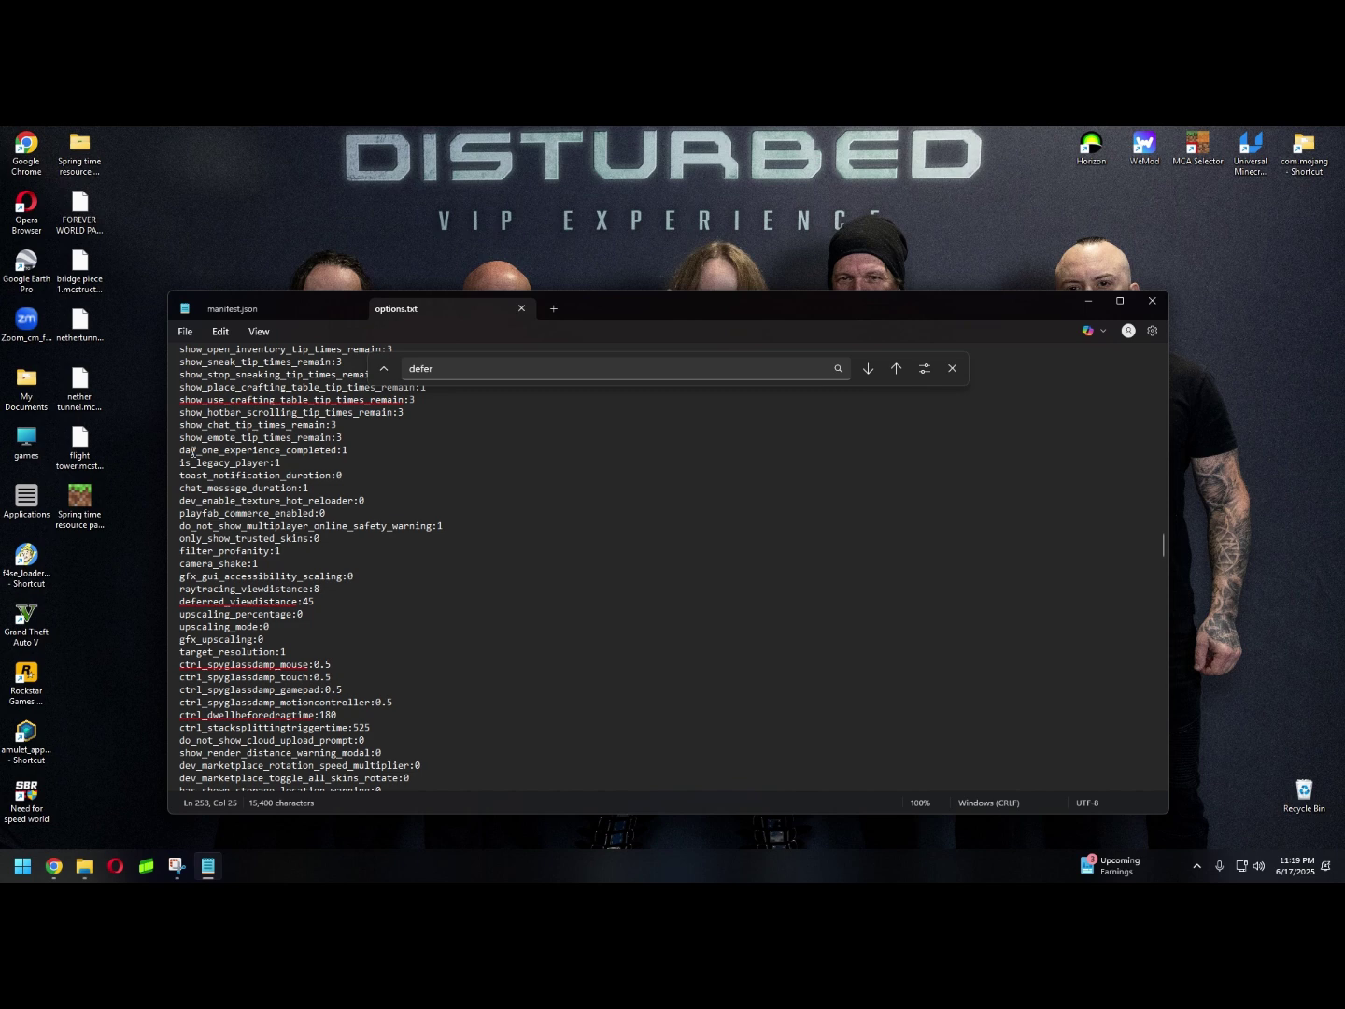
# Close options.txt and the minecraftpe folder window, and launch Minecraft
pyautogui.click(1162, 303)
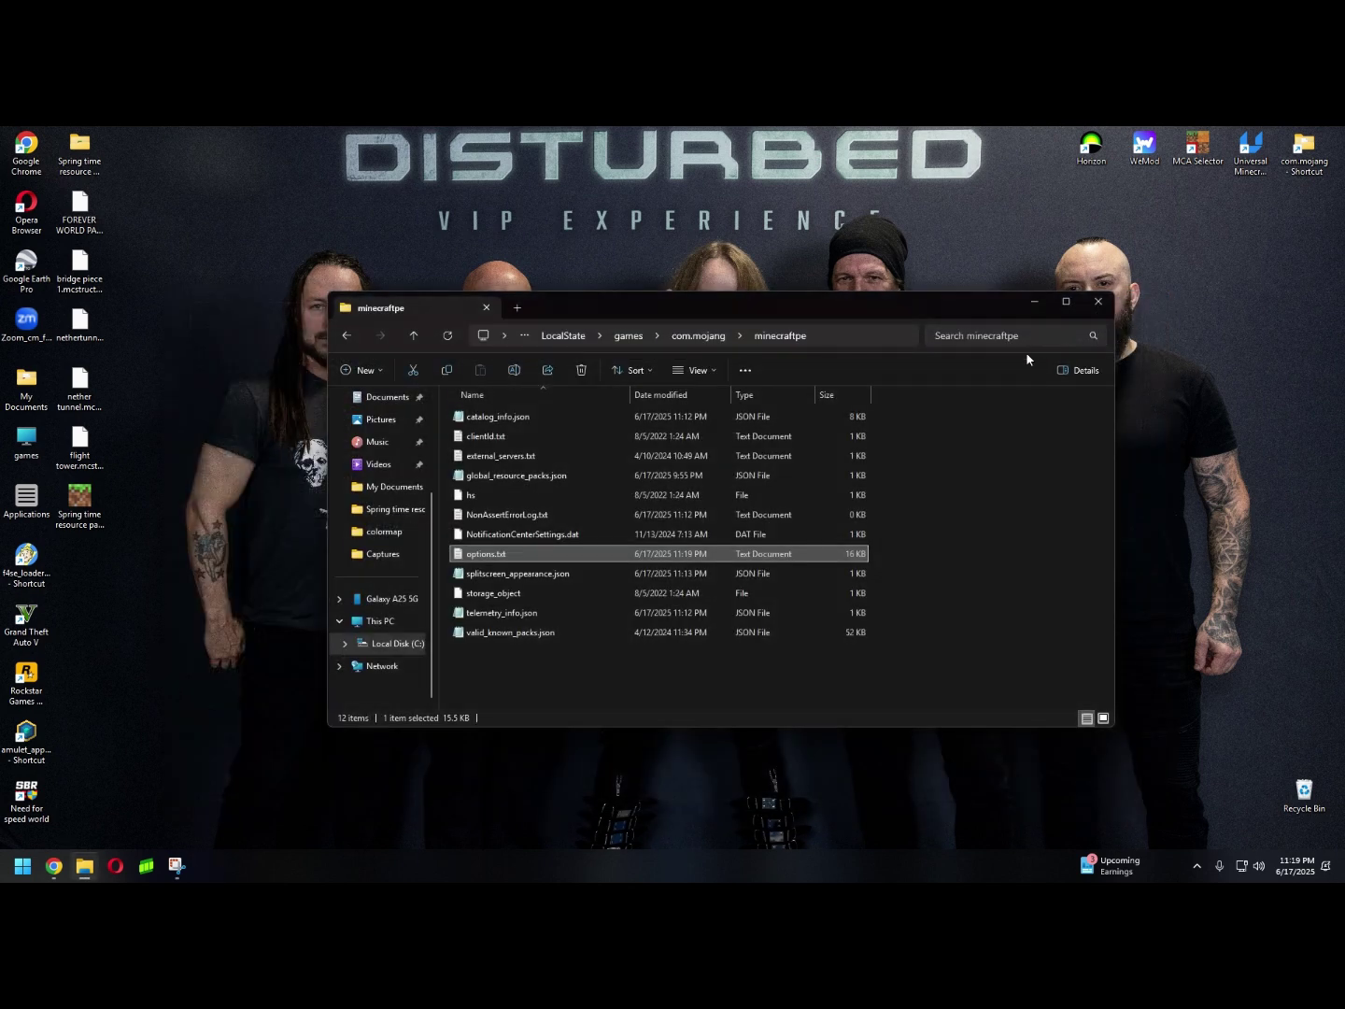
pyautogui.click(1099, 299)
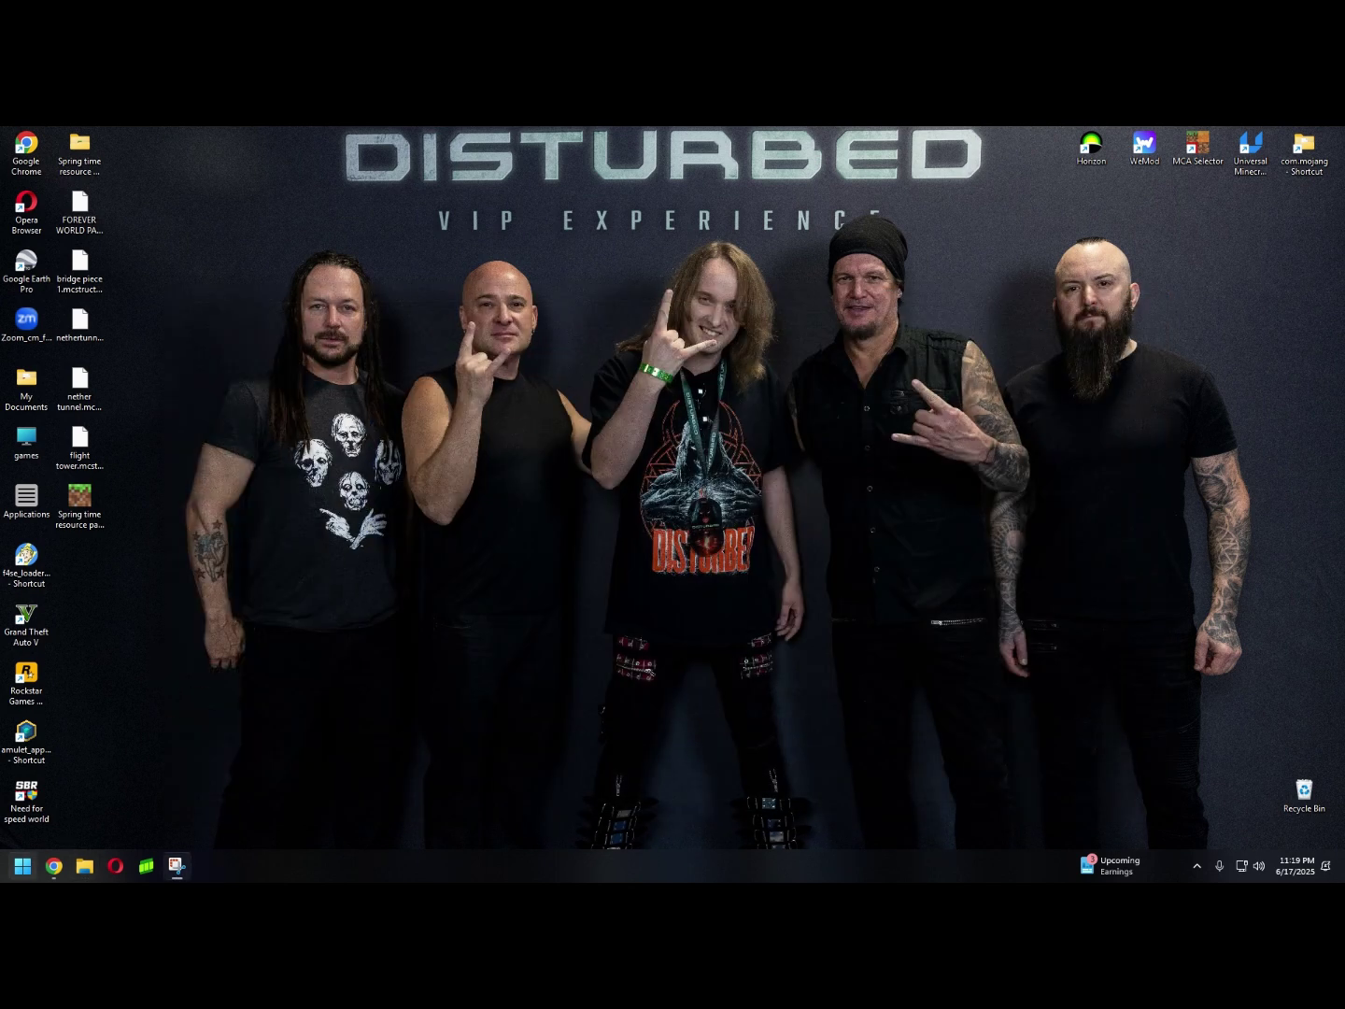
pyautogui.click(2, 878)
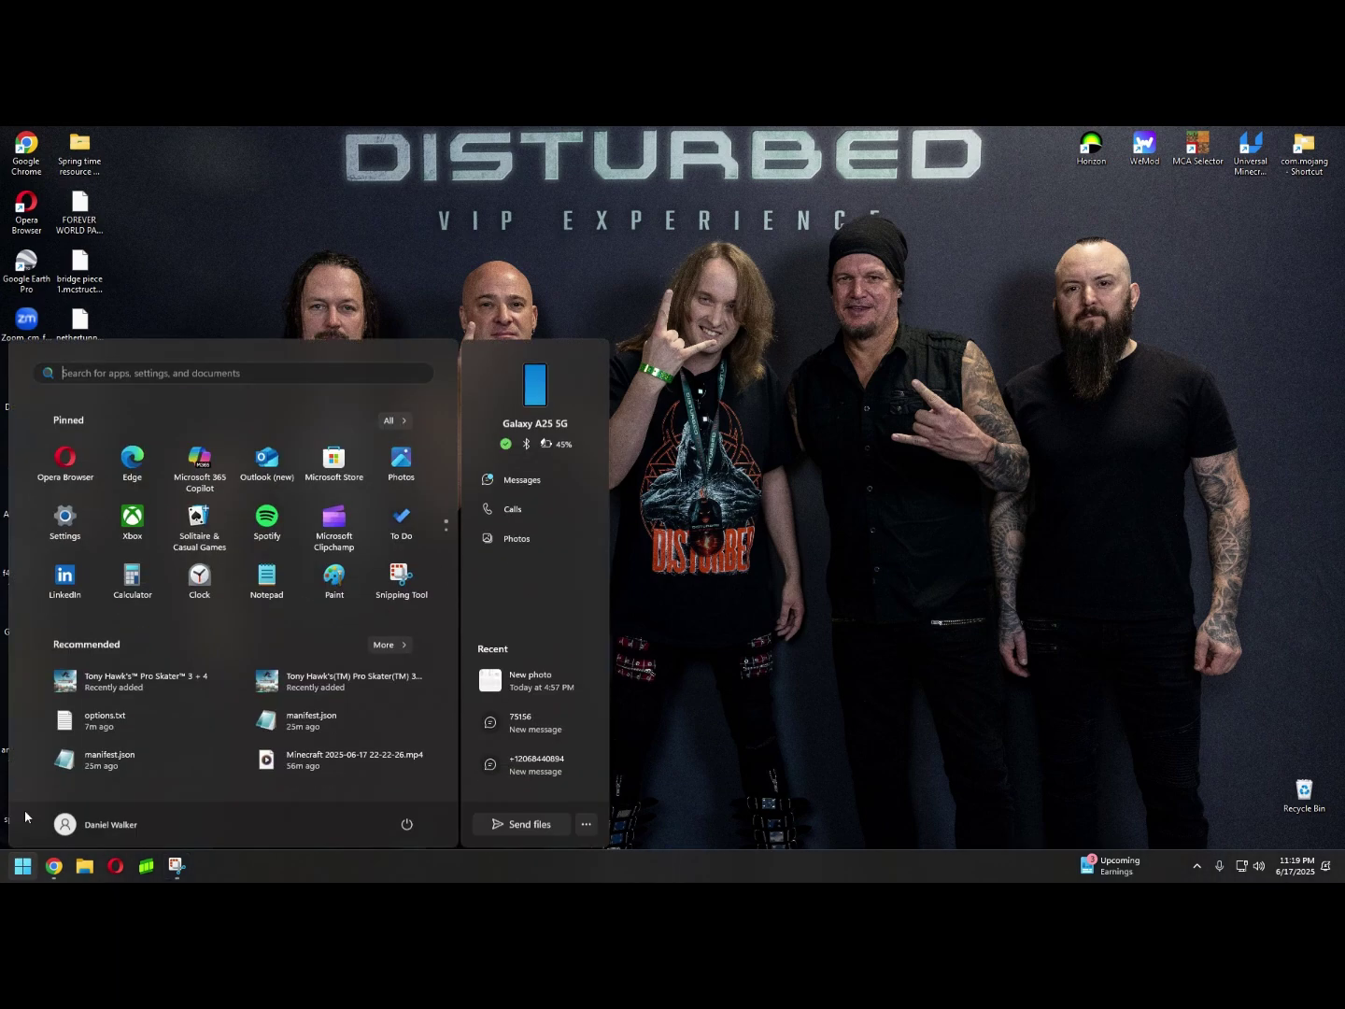
pyautogui.click(120, 364)
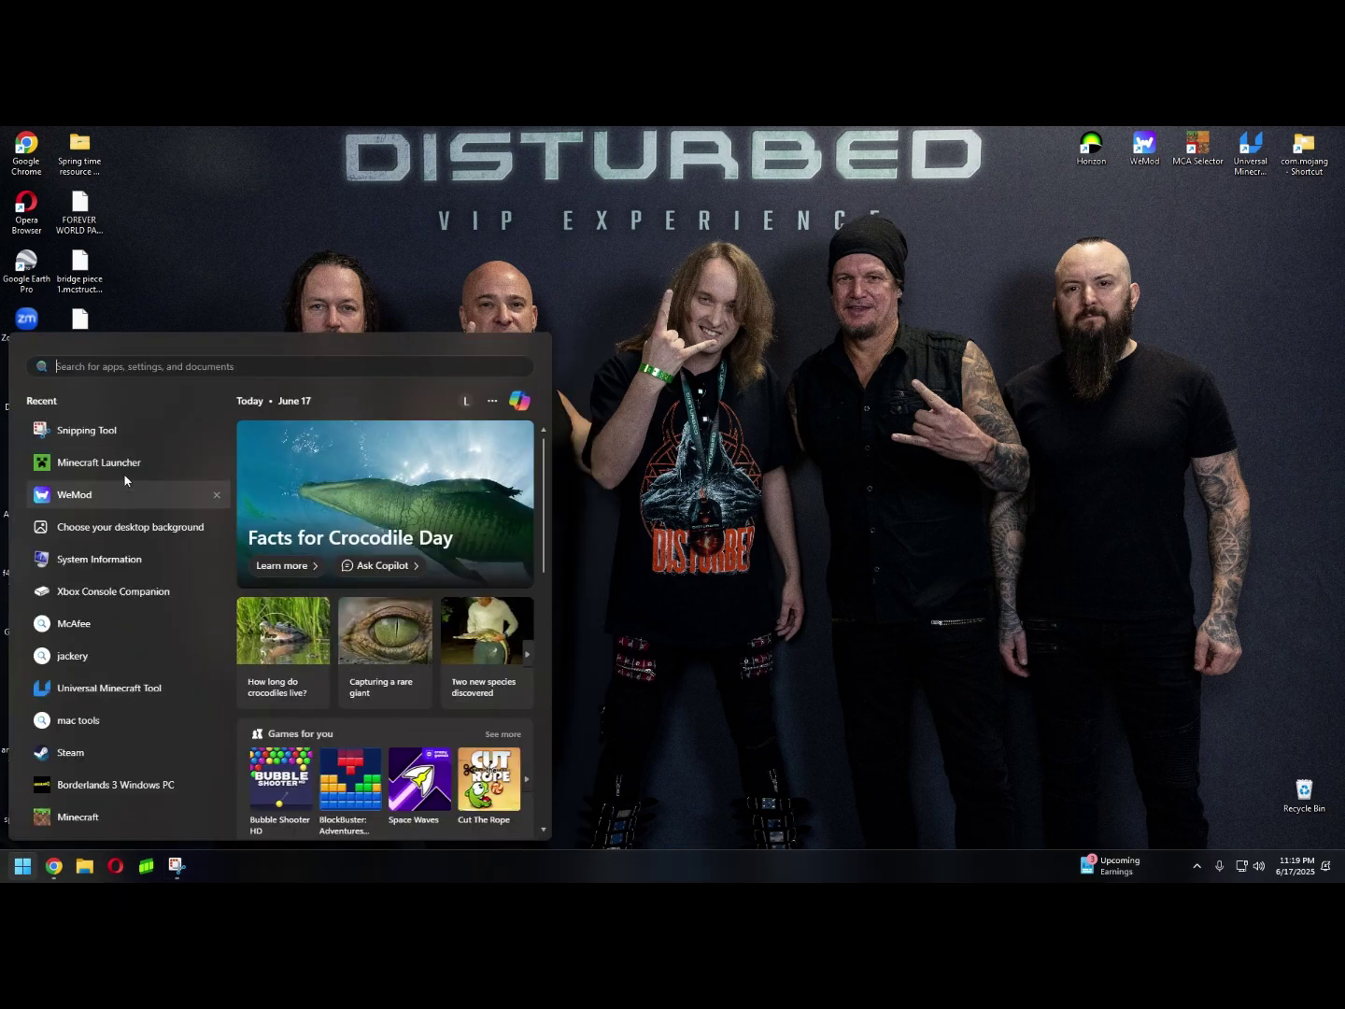
pyautogui.click(75, 818)
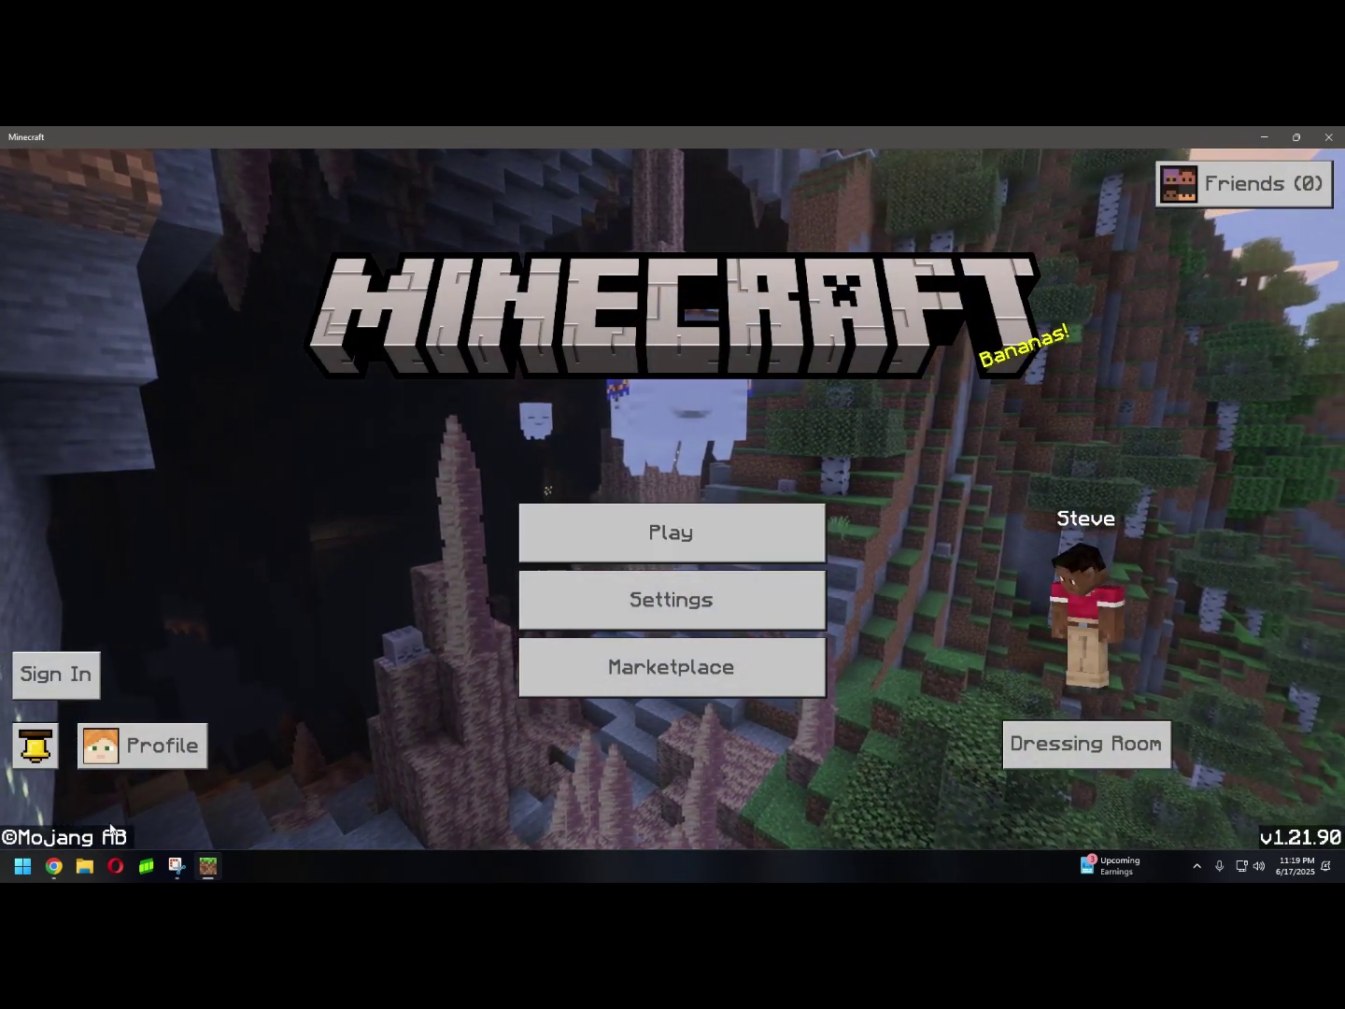
# Load the survival world named Hyrule from the list of saved worlds
pyautogui.click(600, 556)
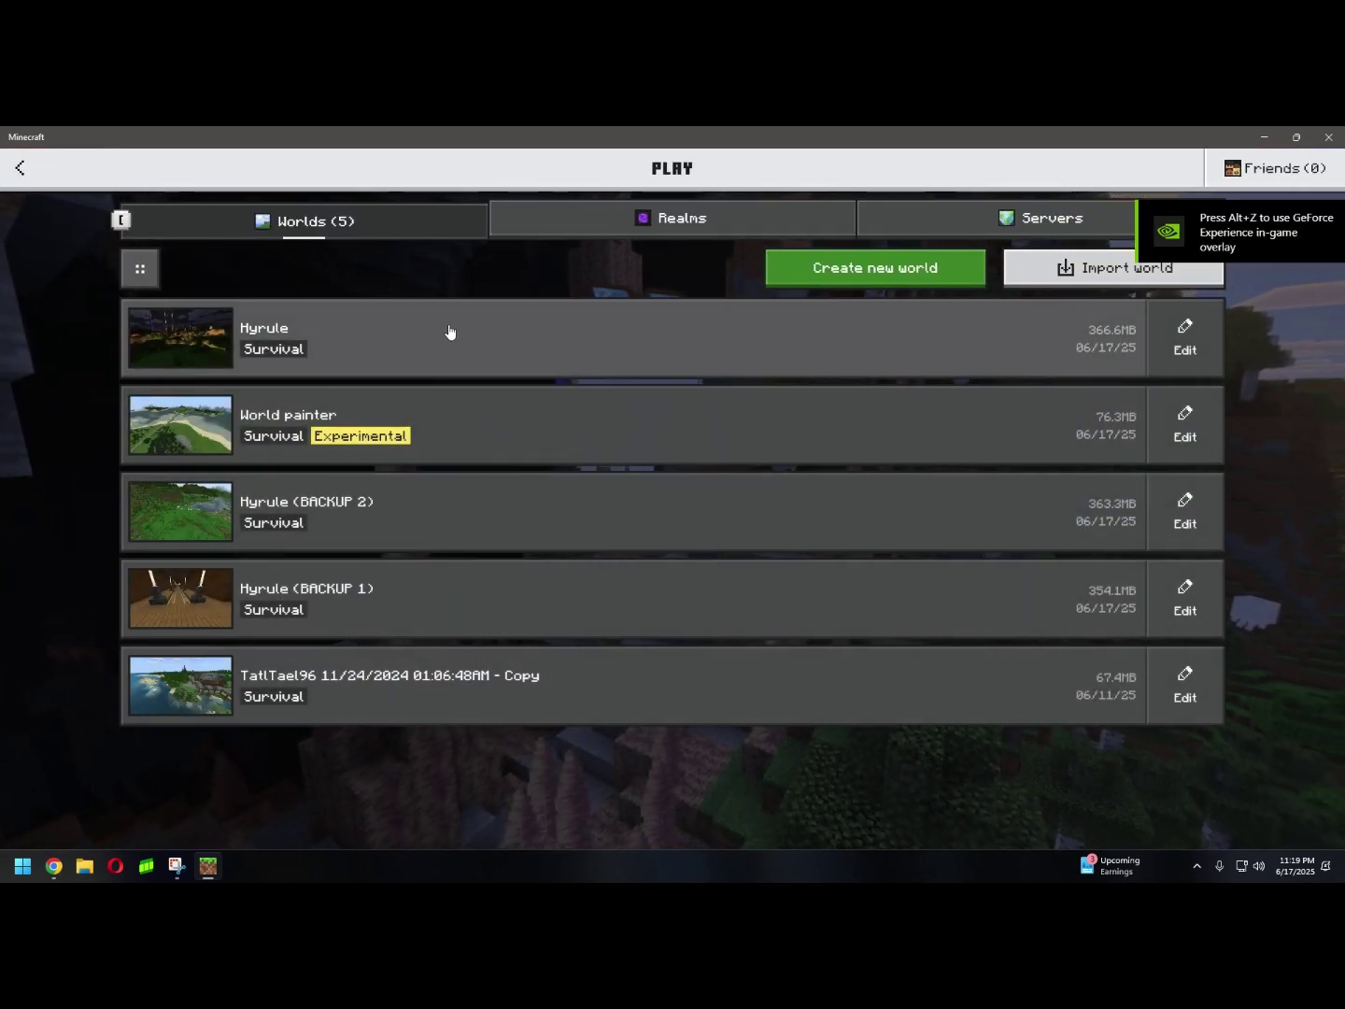
pyautogui.click(456, 333)
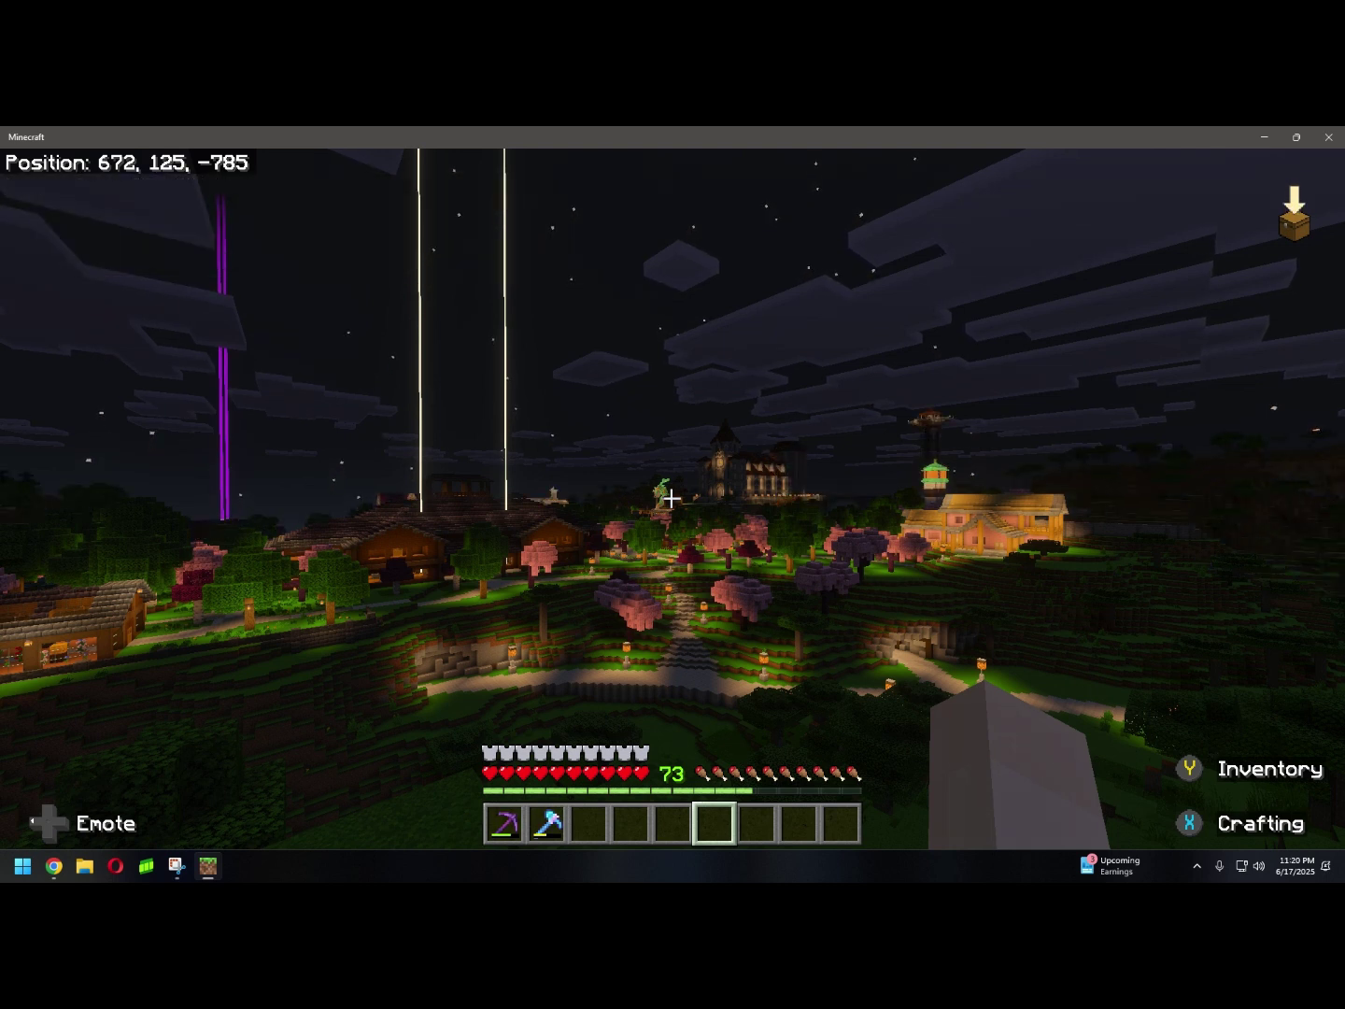
pyautogui.moveTo(670, 498)
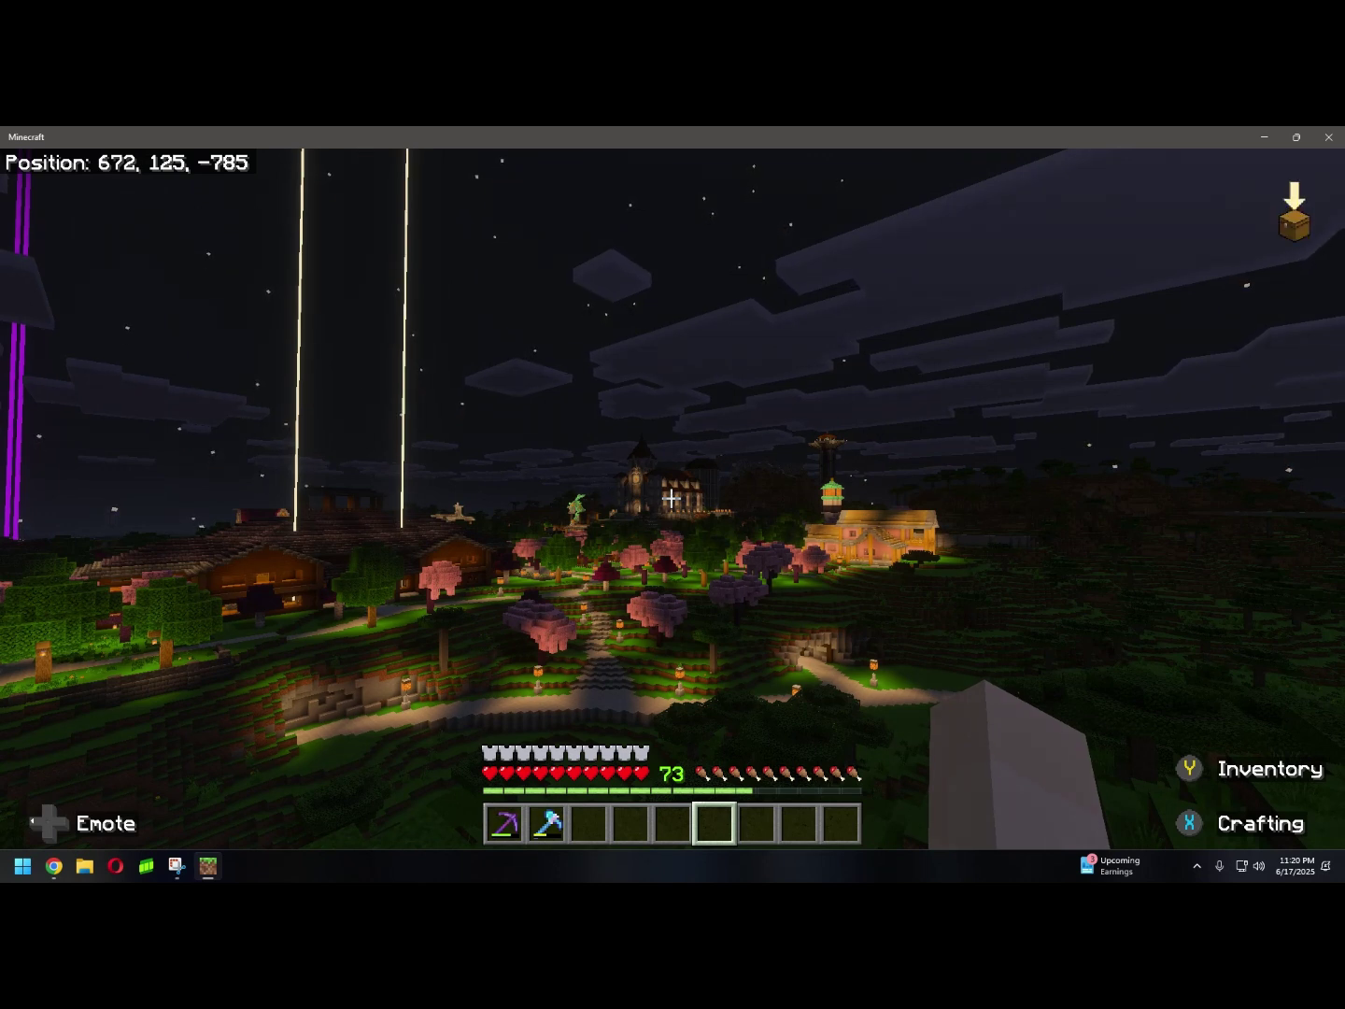
# Pause the game and open the Video section of the settings
pyautogui.press('Escape')
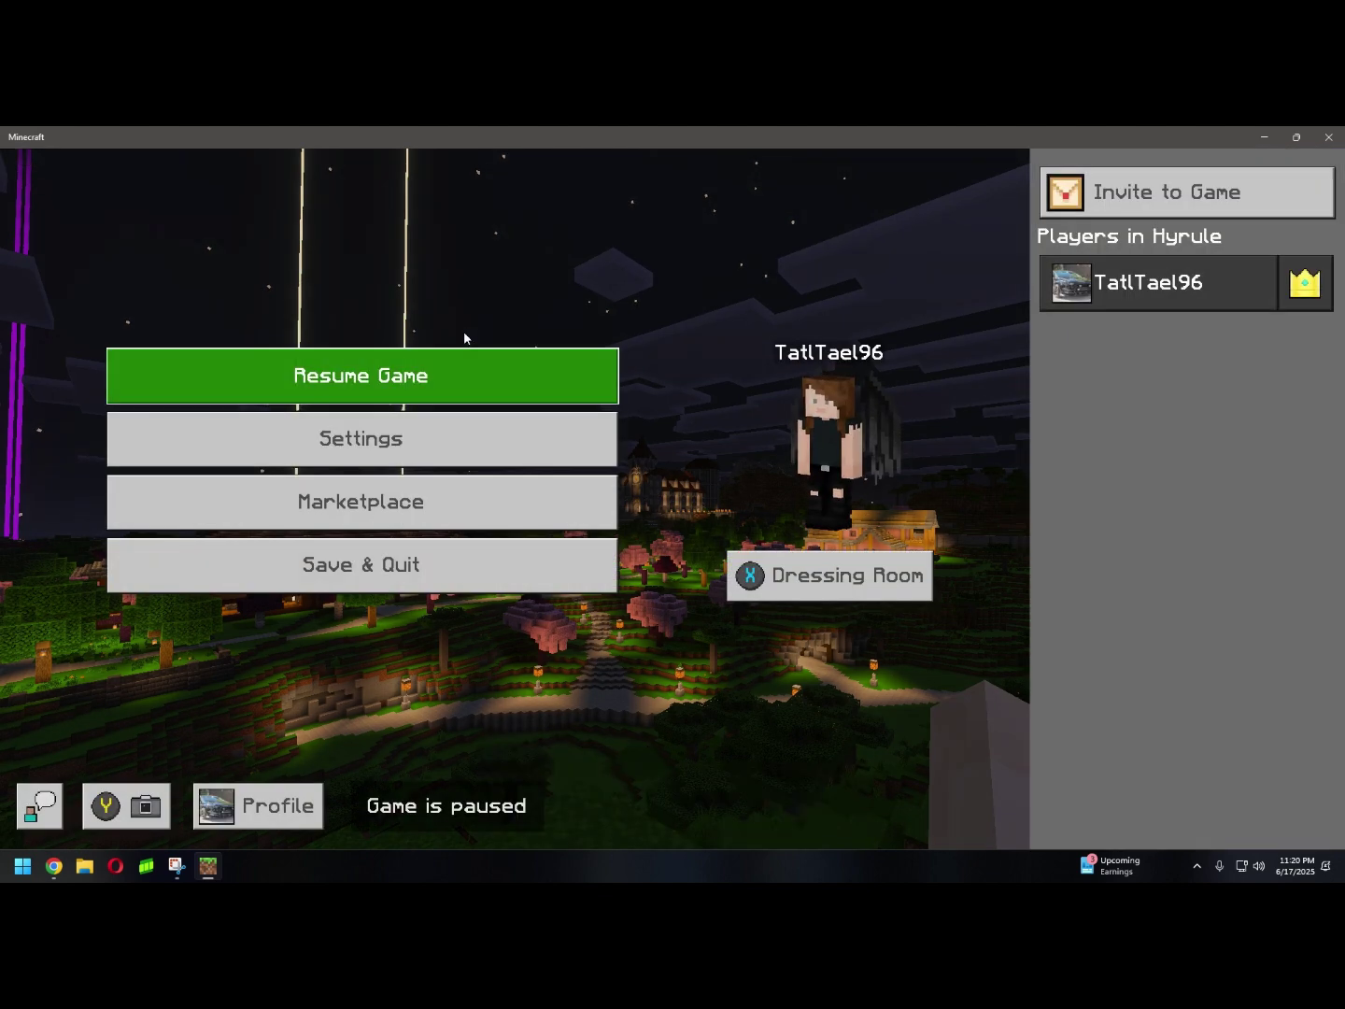
pyautogui.press('Down')
pyautogui.press('Return')
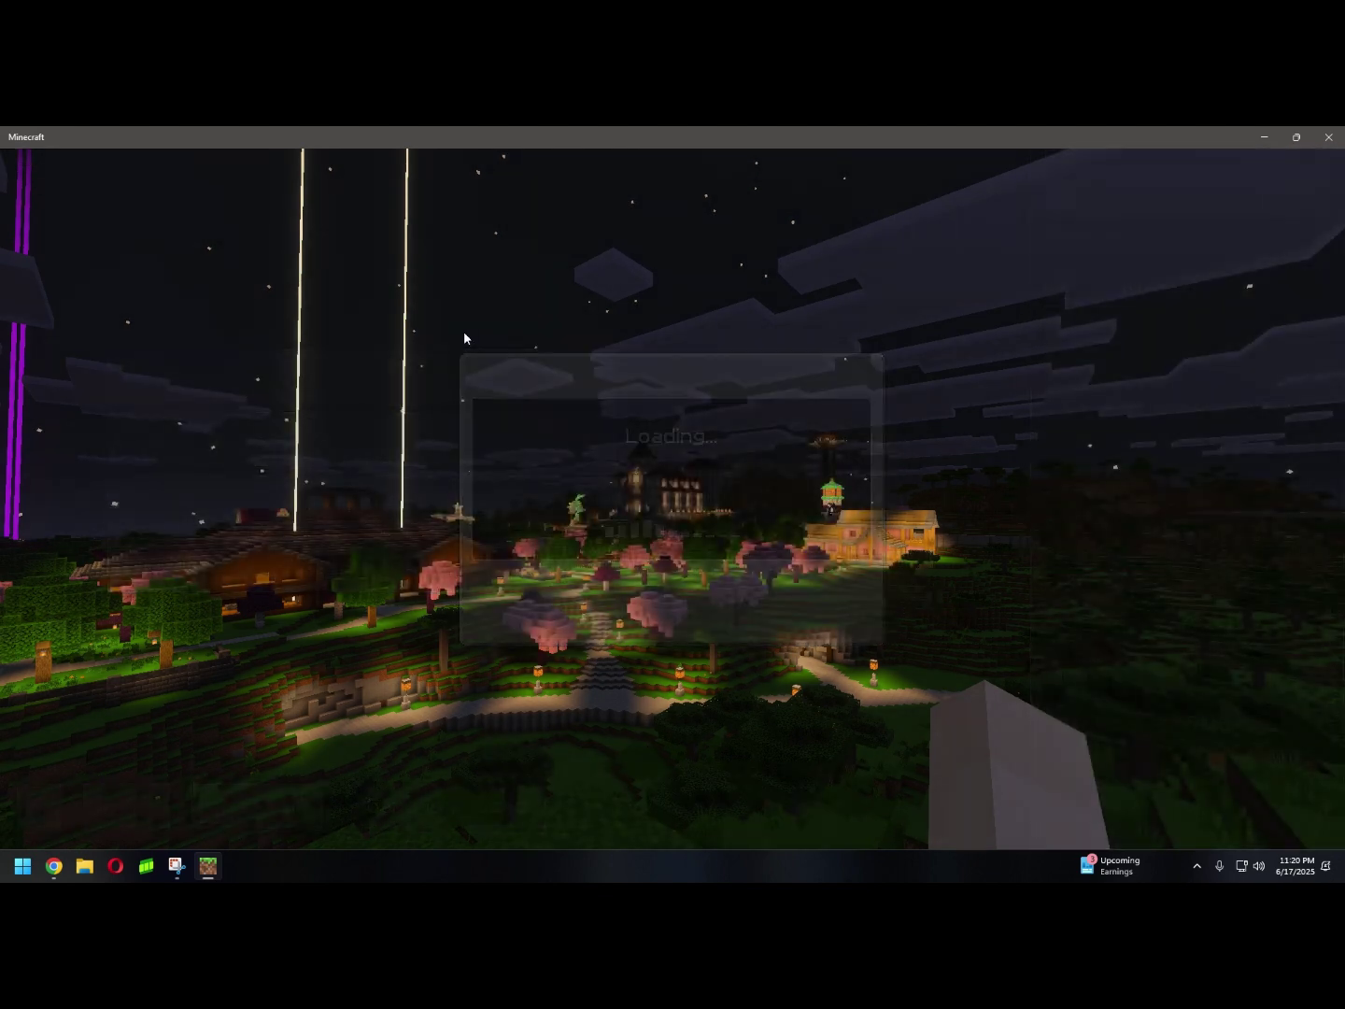
pyautogui.press('Down')
pyautogui.press('Down')
pyautogui.press('Down')
pyautogui.press('Down')
pyautogui.press('Down')
pyautogui.press('Down')
pyautogui.press('Down')
pyautogui.press('Down')
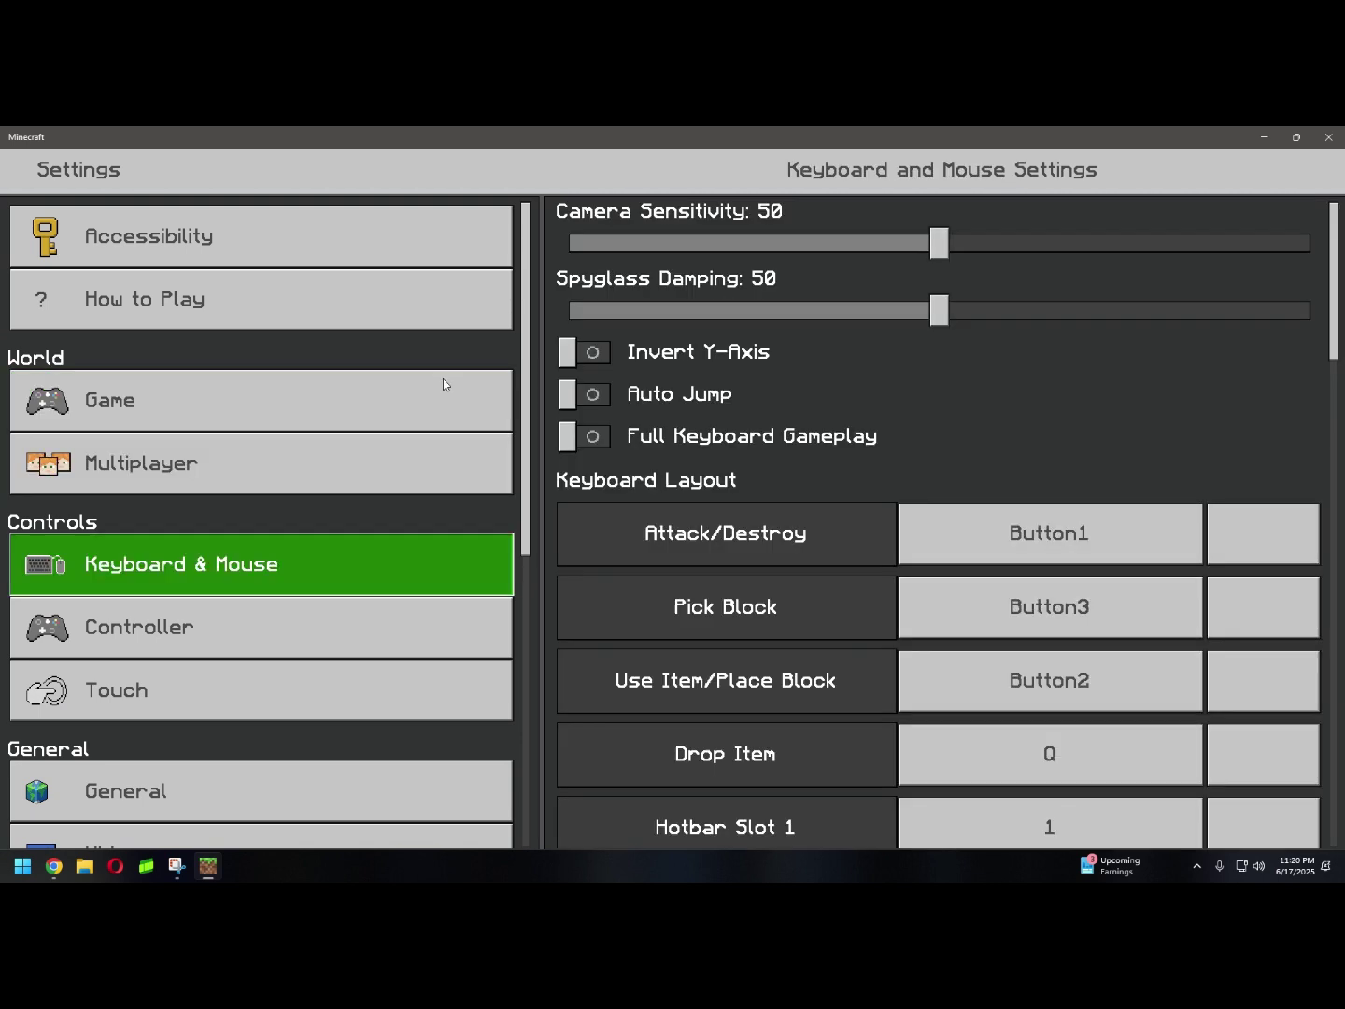
pyautogui.press('Up')
pyautogui.press('Up')
pyautogui.press('Right')
# Look through the Video settings for the Vibrant Visuals render distance
pyautogui.press('Down')
pyautogui.press('Down')
pyautogui.press('Down')
pyautogui.press('Down')
pyautogui.press('Down')
pyautogui.press('Down')
pyautogui.press('Down')
pyautogui.press('Down')
pyautogui.press('Down')
pyautogui.press('Down')
pyautogui.press('Down')
pyautogui.press('Down')
pyautogui.press('Down')
pyautogui.press('Down')
pyautogui.press('Down')
pyautogui.press('Down')
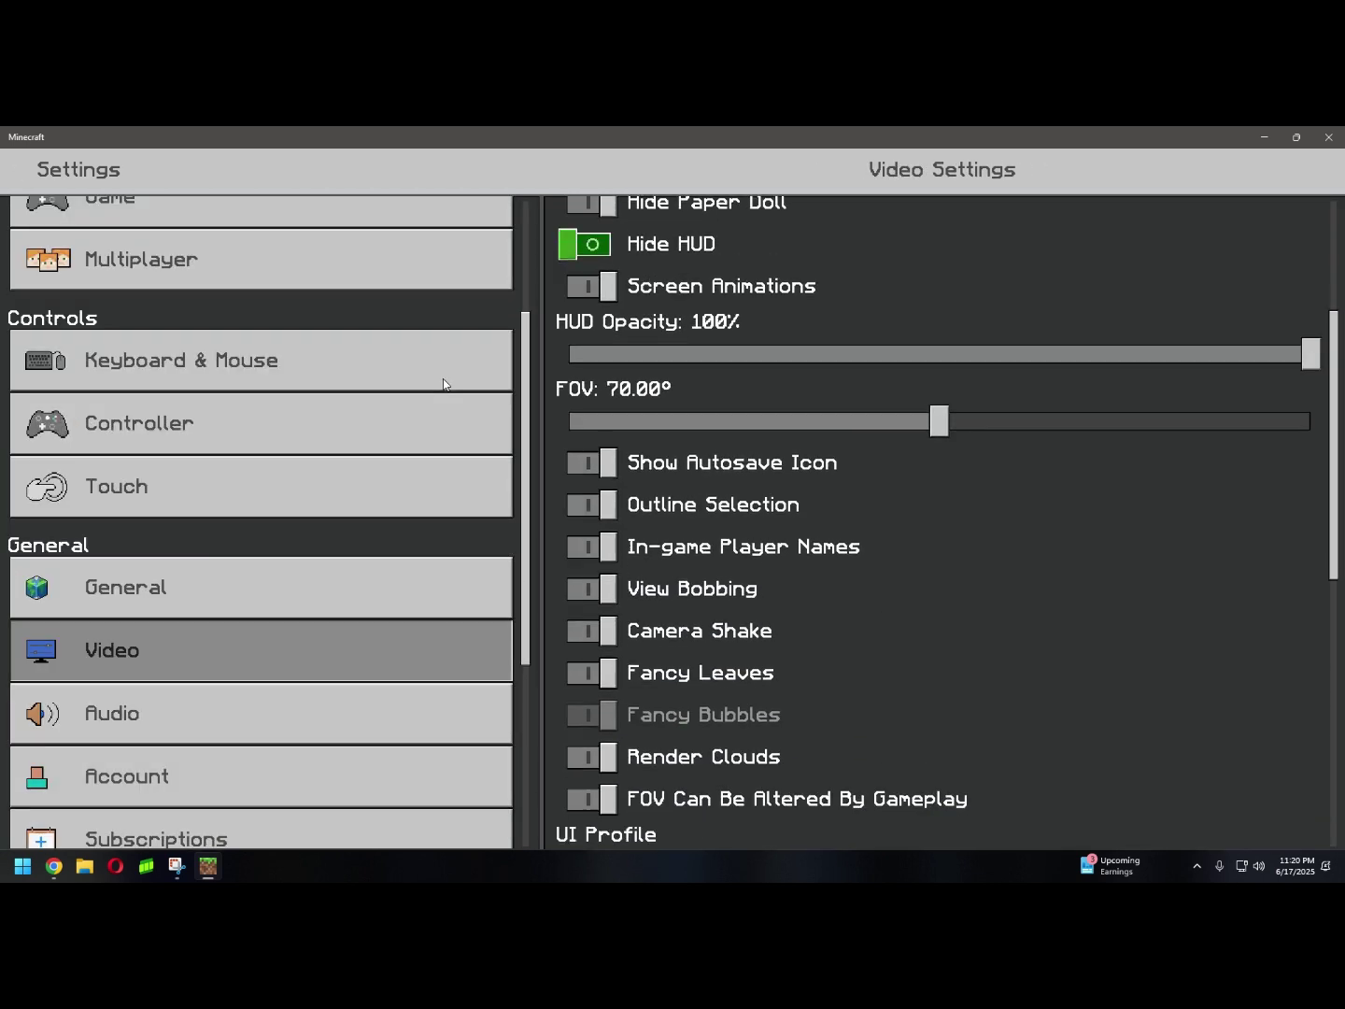
pyautogui.click(444, 383)
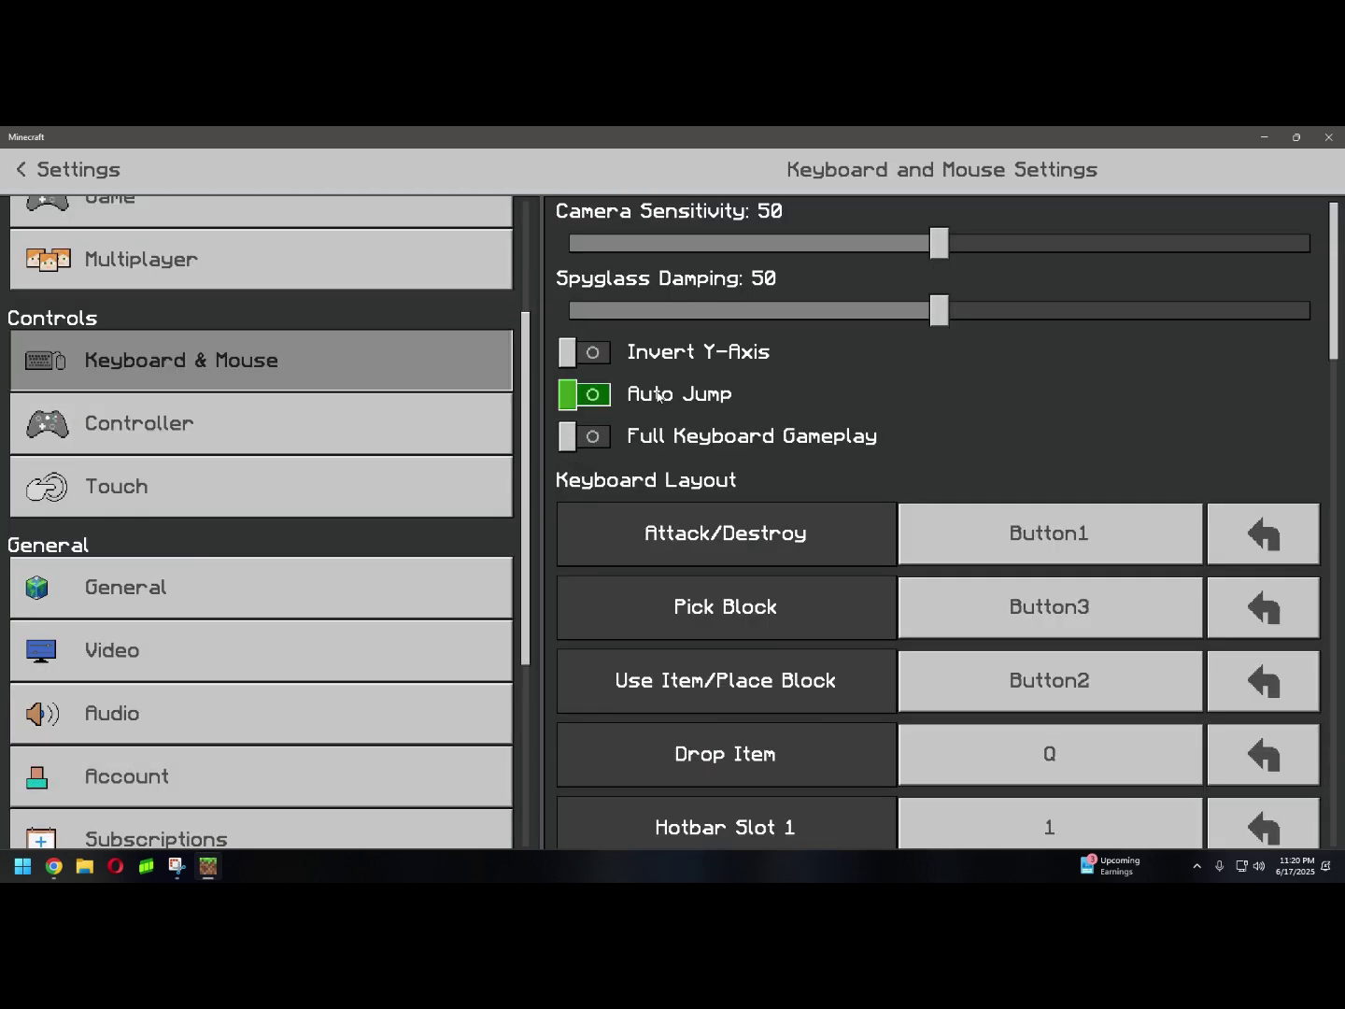
pyautogui.click(154, 639)
pyautogui.scroll(-10, 946, 554)
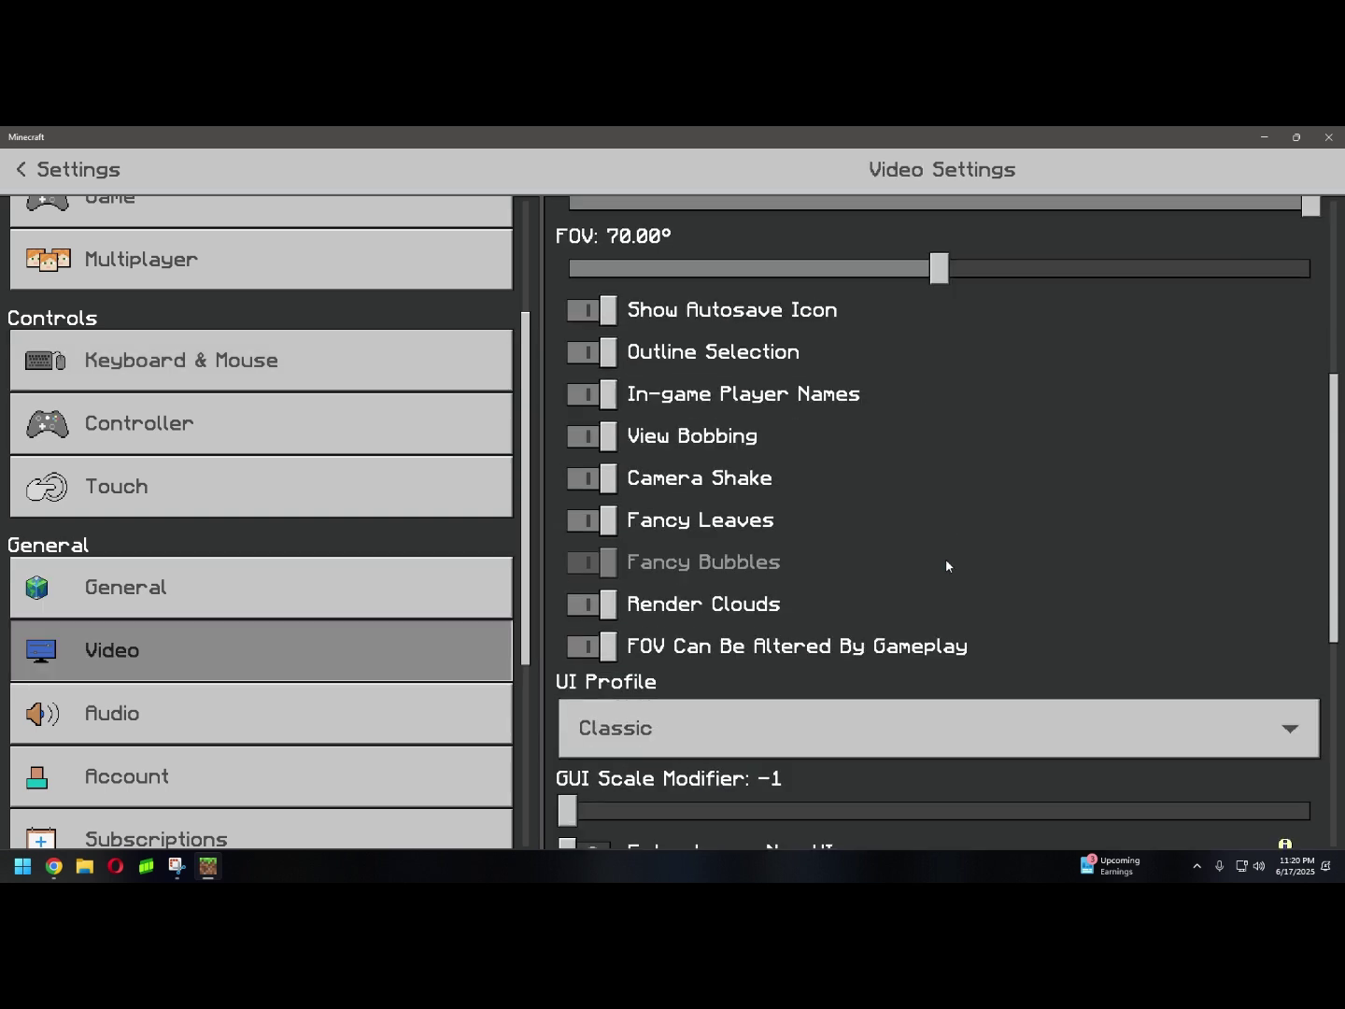